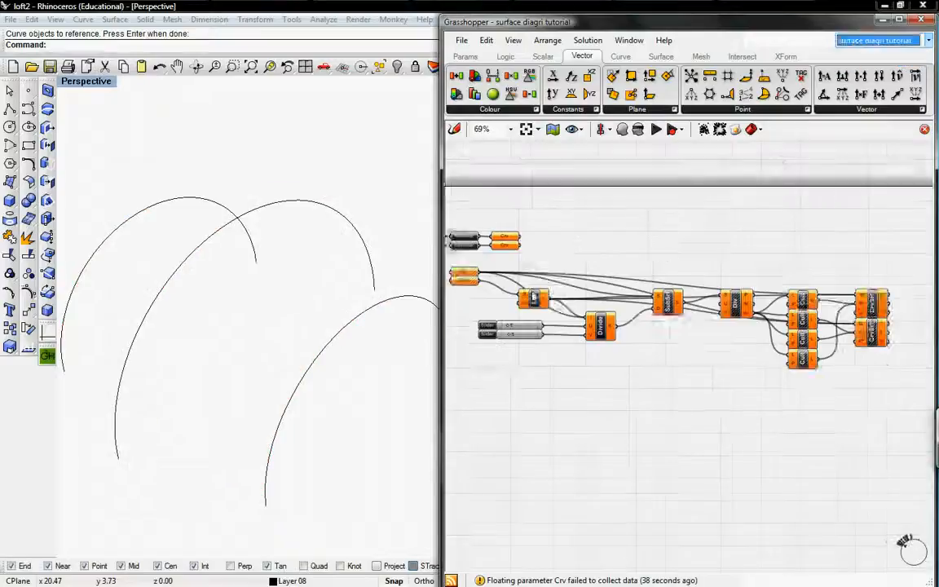
# Set multiple curves in the Crv parameter, referencing the three arch curves in the Rhino viewport.
pyautogui.rightClick(542, 252)
pyautogui.click(563, 381)
pyautogui.moveTo(355, 396); pyautogui.dragTo(117, 180)
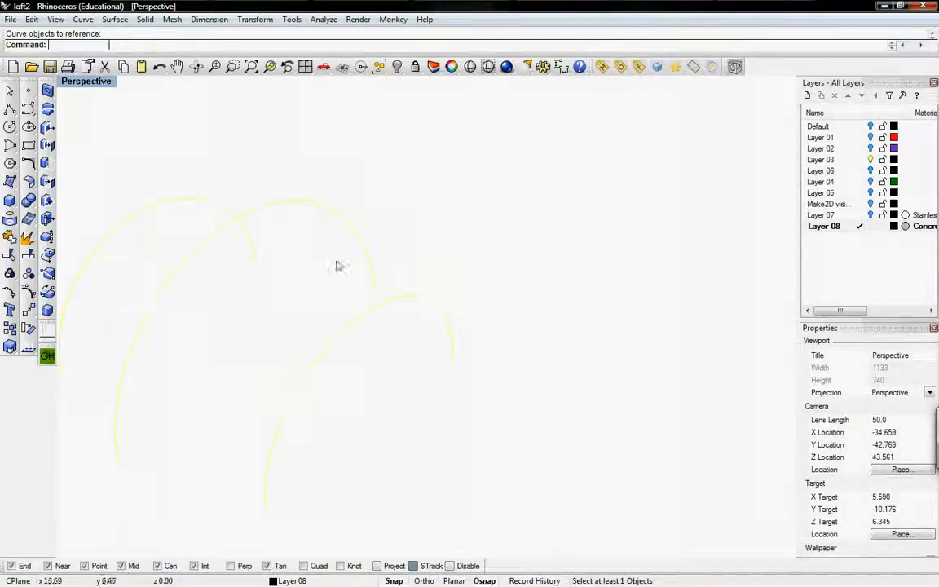
pyautogui.press('Return')
# Delete the two components after the four Cull components and the Div component between SubSrf and the Culls.
pyautogui.moveTo(800, 318); pyautogui.dragTo(578, 332, button='right')
pyautogui.scroll(4, 750, 311)
pyautogui.moveTo(657, 216); pyautogui.dragTo(815, 375)
pyautogui.press('Delete')
pyautogui.moveTo(554, 319); pyautogui.dragTo(787, 253, button='right')
pyautogui.click(593, 189)
pyautogui.press('Delete')
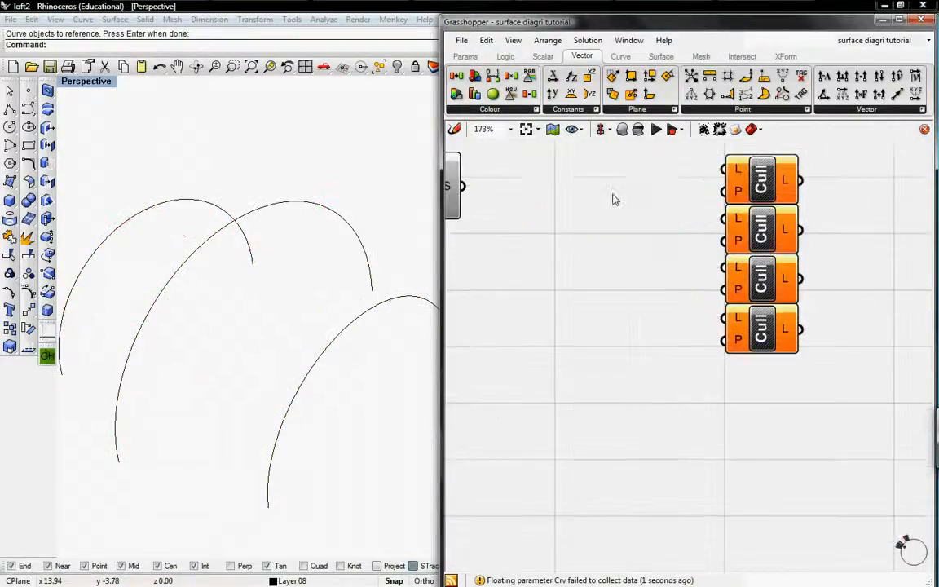
# Add a Brep Explode component and connect the SubSrf output to its B input.
pyautogui.moveTo(553, 243); pyautogui.dragTo(647, 232, button='right')
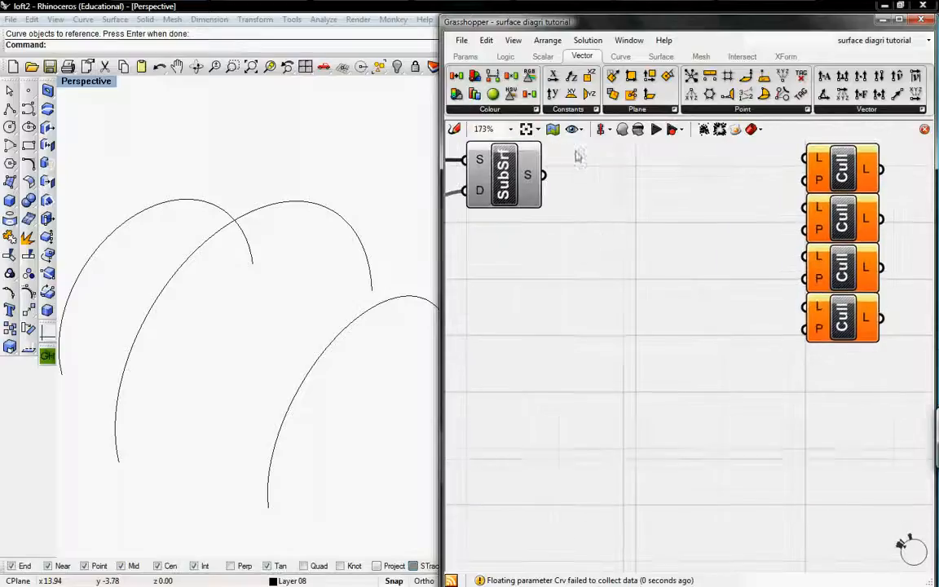
pyautogui.click(658, 56)
pyautogui.click(517, 109)
pyautogui.moveTo(489, 182); pyautogui.dragTo(544, 176)
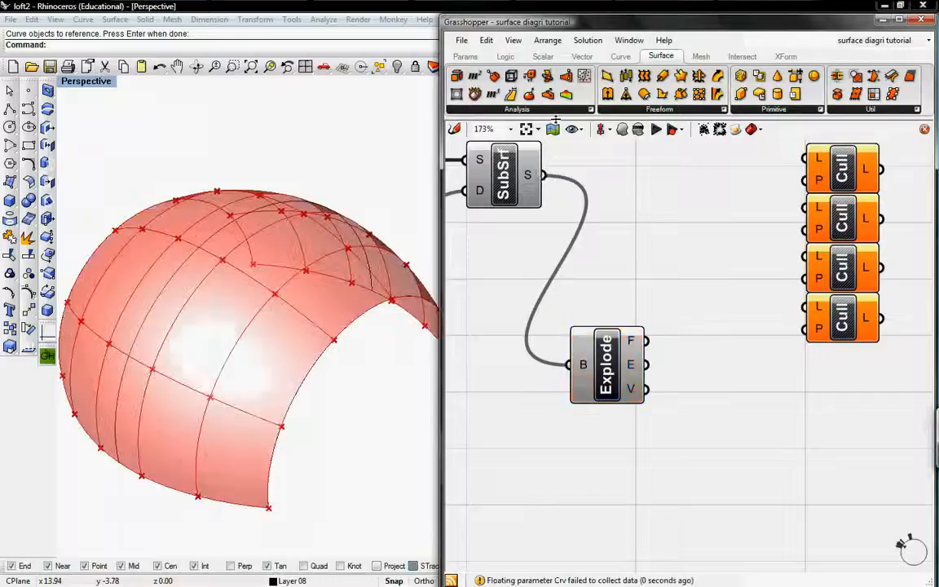
# Add an Area component and feed it from the F output of the Explode component.
pyautogui.click(541, 109)
pyautogui.moveTo(486, 188); pyautogui.dragTo(705, 256)
pyautogui.moveTo(646, 342); pyautogui.dragTo(667, 255)
# Move the four Cull components beside Explode and connect its V output to each Cull's L input.
pyautogui.moveTo(840, 368); pyautogui.dragTo(750, 372, button='right')
pyautogui.moveTo(826, 401); pyautogui.dragTo(652, 362)
pyautogui.moveTo(695, 339); pyautogui.dragTo(764, 236, button='right')
pyautogui.click(670, 313)
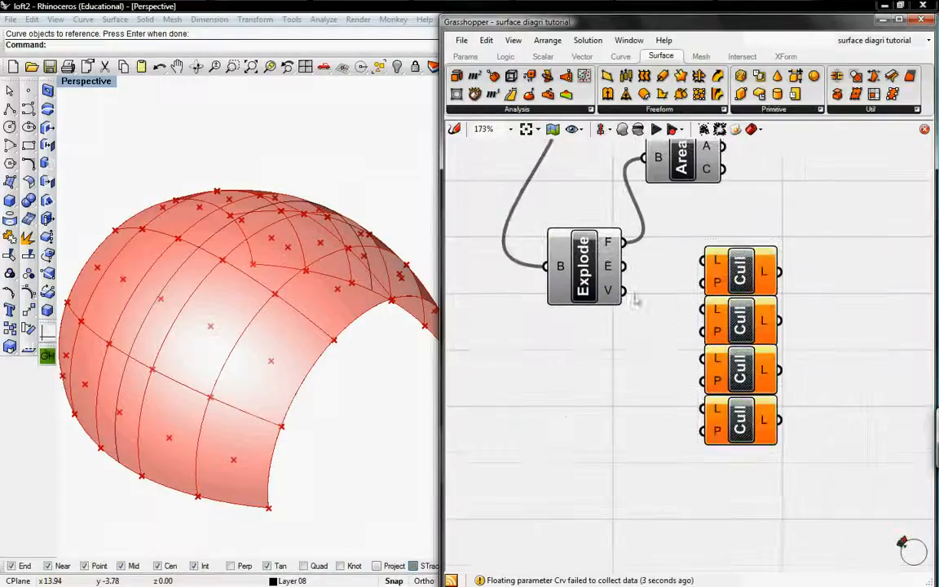
pyautogui.moveTo(698, 261); pyautogui.dragTo(702, 261)
pyautogui.moveTo(620, 291); pyautogui.dragTo(702, 359)
pyautogui.moveTo(620, 291); pyautogui.dragTo(702, 407)
# Add a 4Point Surface component and connect the Area component's C output to its C input.
pyautogui.moveTo(782, 281); pyautogui.dragTo(657, 300, button='right')
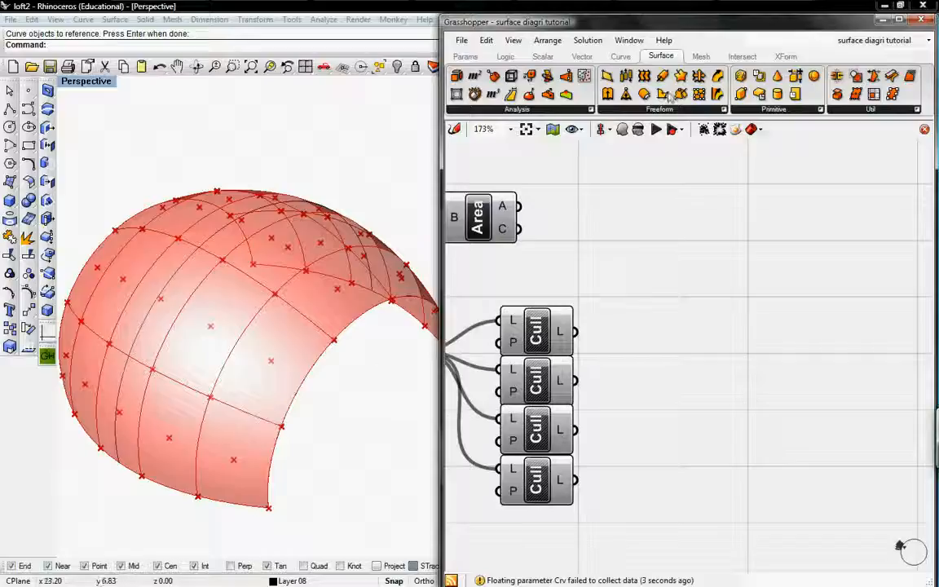
pyautogui.click(653, 109)
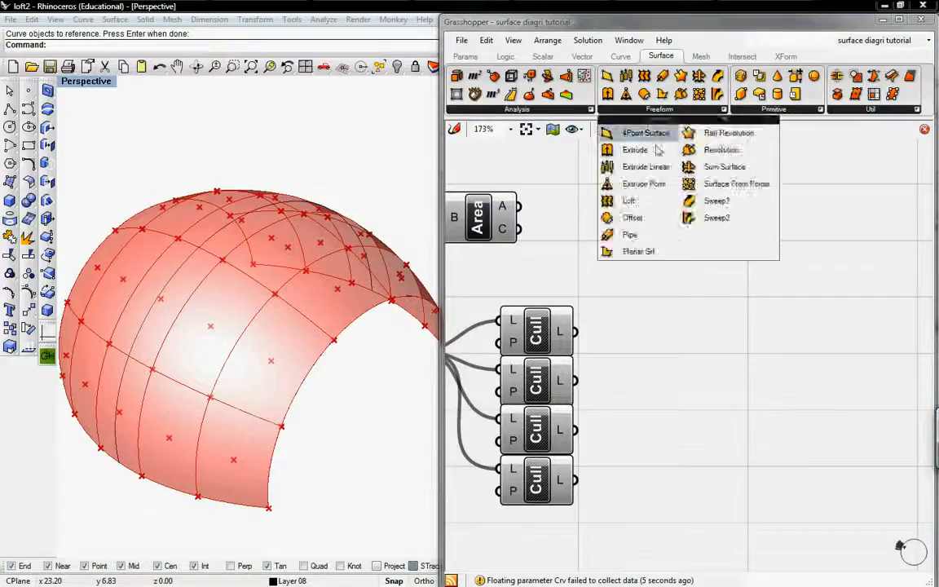
pyautogui.click(629, 130)
pyautogui.click(796, 253)
pyautogui.moveTo(704, 280); pyautogui.dragTo(516, 229)
# Duplicate the 4Point Surface component three times and arrange the four Srf4Pt components in a column.
pyautogui.hotkey('ctrl', 'v')
pyautogui.hotkey('ctrl', 'v')
pyautogui.hotkey('ctrl', 'v')
pyautogui.moveTo(825, 265); pyautogui.dragTo(785, 480)
pyautogui.moveTo(820, 244); pyautogui.dragTo(798, 357)
pyautogui.moveTo(826, 279); pyautogui.dragTo(728, 275, button='right')
pyautogui.scroll(-6, 728, 275)
pyautogui.scroll(1, 728, 276)
pyautogui.moveTo(728, 275); pyautogui.dragTo(720, 188)
# Connect the first and second Culls to A and B of the first Srf4Pt, and the third and fourth Culls to the second Srf4Pt.
pyautogui.moveTo(692, 241); pyautogui.dragTo(733, 263, button='right')
pyautogui.moveTo(722, 159); pyautogui.dragTo(589, 333)
pyautogui.moveTo(590, 369); pyautogui.dragTo(715, 189)
pyautogui.click(754, 279)
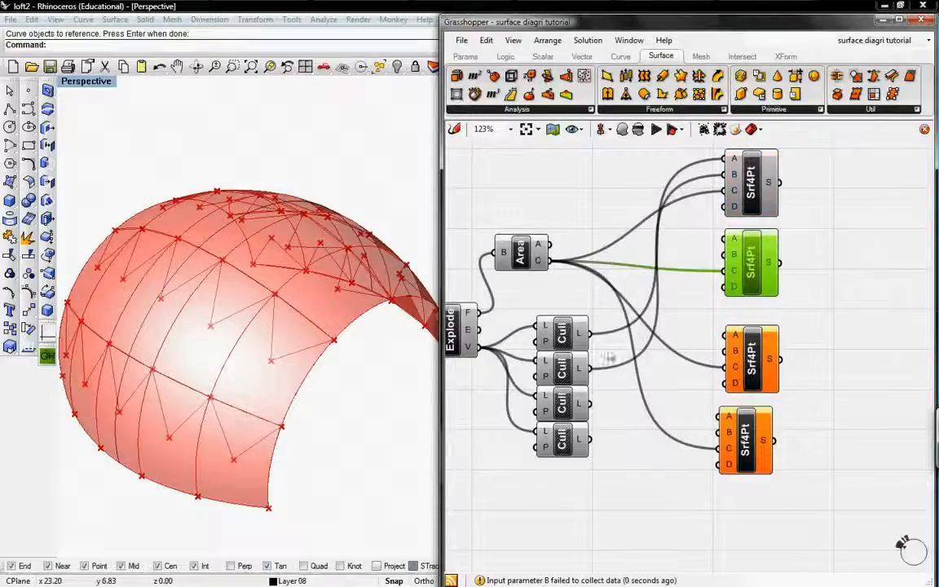
pyautogui.moveTo(591, 402); pyautogui.dragTo(723, 238)
pyautogui.moveTo(723, 285); pyautogui.dragTo(590, 439)
# Connect the second and third Culls to A and B of the third Srf4Pt, and the first and fourth Culls to the last Srf4Pt.
pyautogui.click(757, 356)
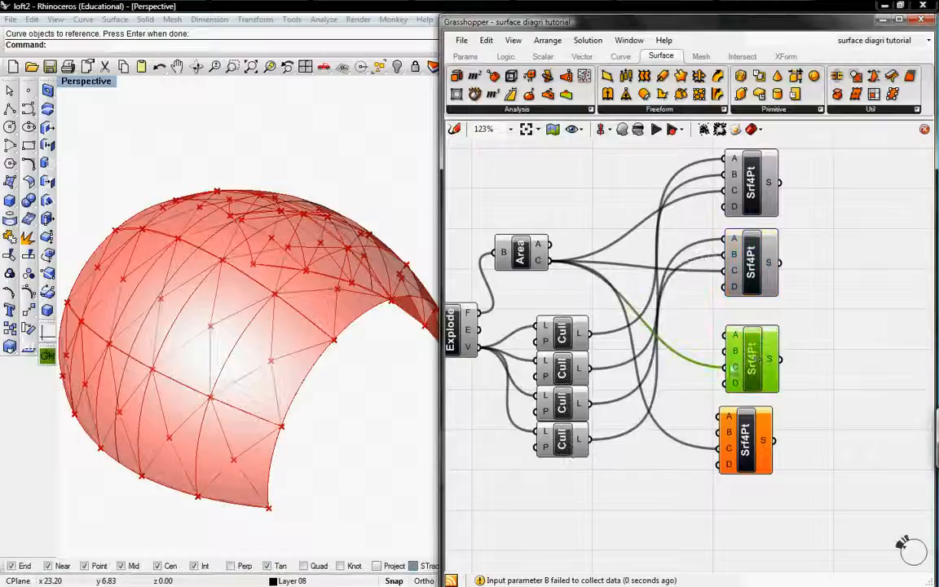
pyautogui.moveTo(589, 368); pyautogui.dragTo(592, 403)
pyautogui.click(768, 440)
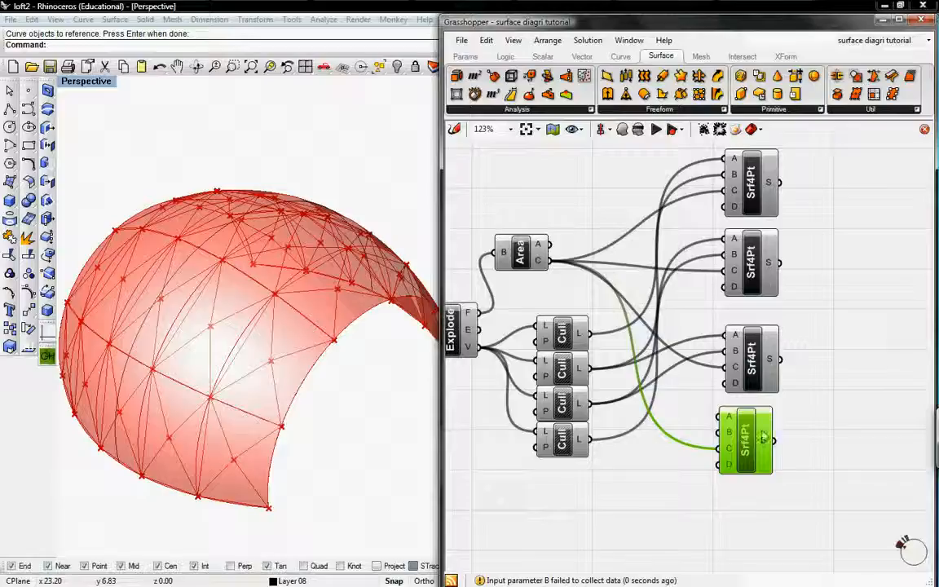
pyautogui.moveTo(718, 419); pyautogui.dragTo(583, 327)
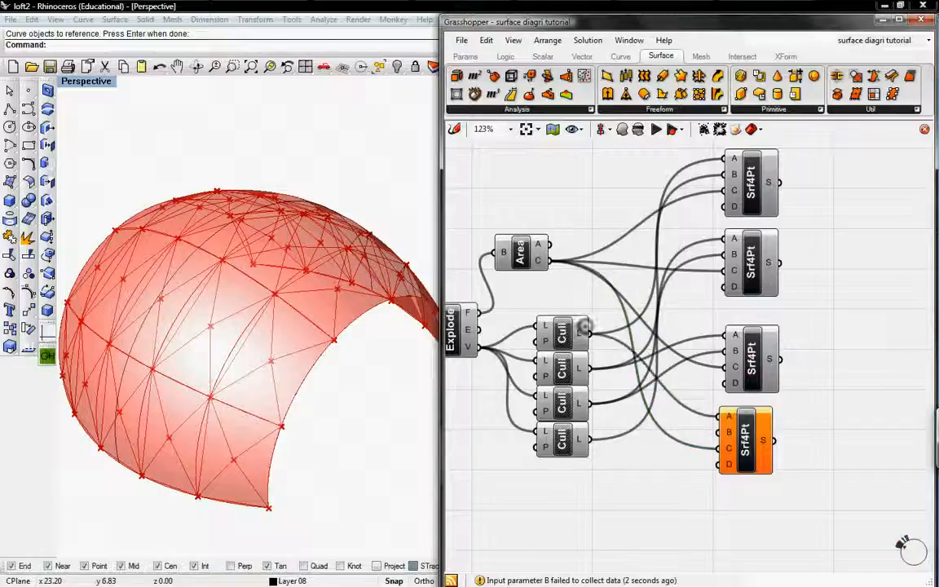
pyautogui.moveTo(717, 430); pyautogui.dragTo(717, 432)
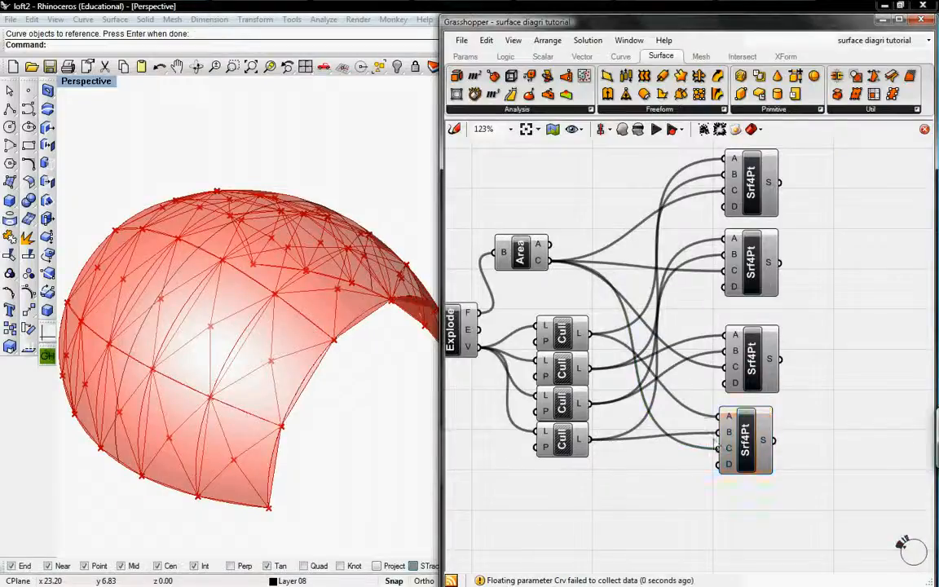
# Turn off the previews of the Explode component and of every Srf4Pt component except the first.
pyautogui.moveTo(591, 348); pyautogui.dragTo(699, 375, button='right')
pyautogui.rightClick(572, 364)
pyautogui.rightClick(558, 358)
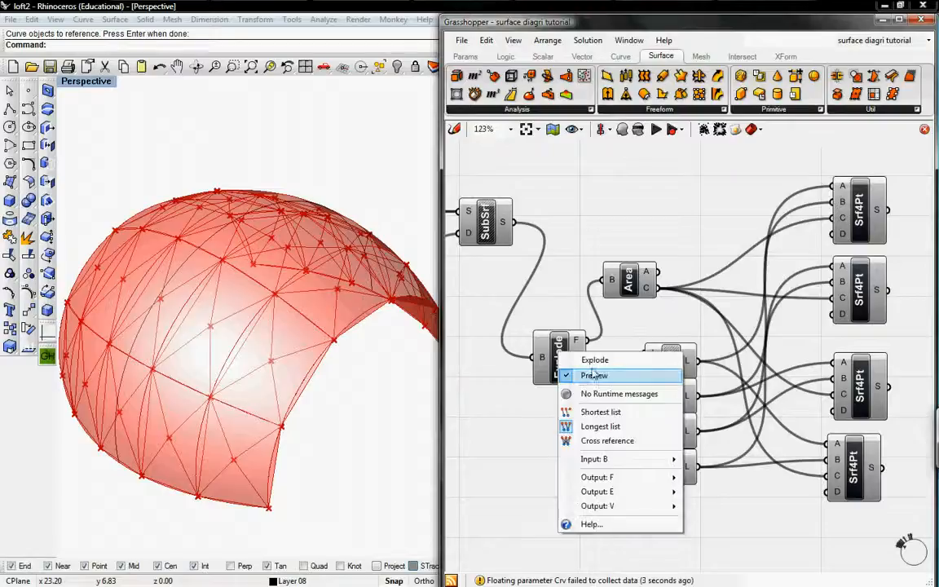
pyautogui.click(598, 374)
pyautogui.moveTo(855, 473); pyautogui.dragTo(679, 457, button='right')
pyautogui.rightClick(680, 456)
pyautogui.click(707, 414)
pyautogui.rightClick(692, 353)
pyautogui.click(706, 300)
# Move the first Srf4Pt component away from the others into an empty part of the canvas.
pyautogui.click(706, 208)
pyautogui.moveTo(723, 214); pyautogui.dragTo(646, 387, button='right')
pyautogui.moveTo(624, 369); pyautogui.dragTo(650, 245)
pyautogui.moveTo(664, 315); pyautogui.dragTo(535, 326, button='right')
pyautogui.moveTo(520, 255); pyautogui.dragTo(625, 299)
pyautogui.moveTo(699, 318); pyautogui.dragTo(624, 329, button='right')
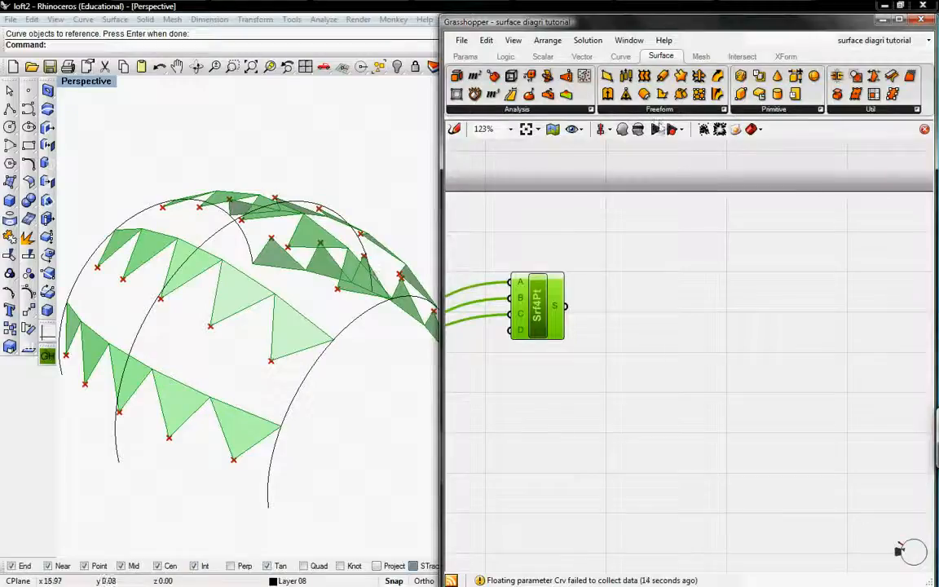
# Add another Brep Explode component and connect the separated Srf4Pt's S output to its B input.
pyautogui.click(536, 110)
pyautogui.click(490, 192)
pyautogui.click(665, 393)
pyautogui.click(617, 382)
pyautogui.moveTo(637, 397); pyautogui.dragTo(566, 305)
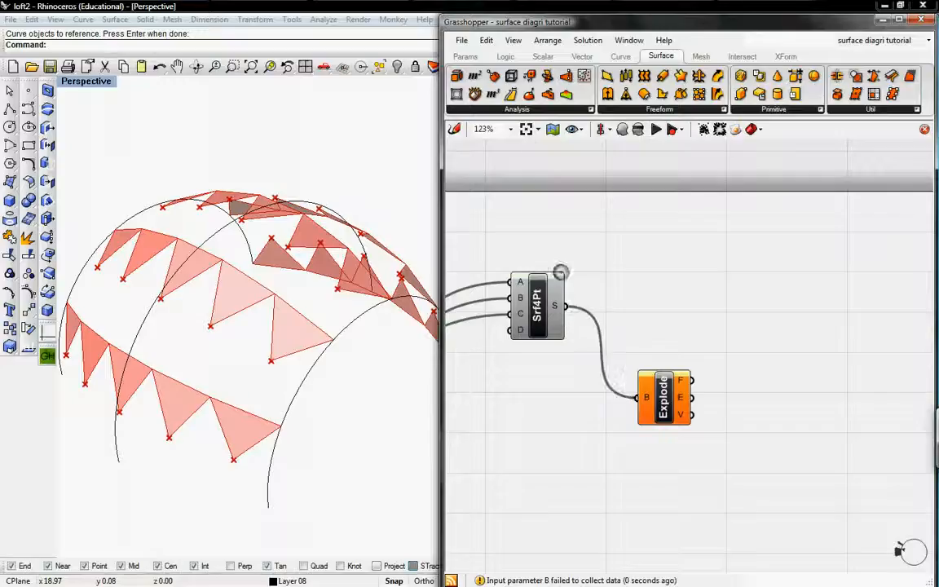
# Add an Area component fed by the separated Srf4Pt, hide that Srf4Pt's preview and tidy the Explode component's position.
pyautogui.click(519, 110)
pyautogui.click(493, 133)
pyautogui.click(657, 279)
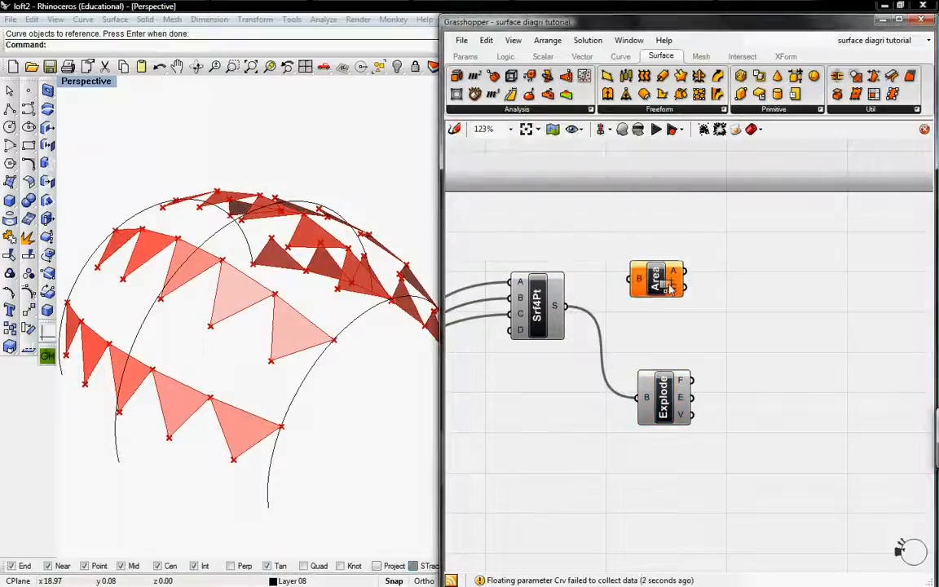
pyautogui.rightClick(538, 314)
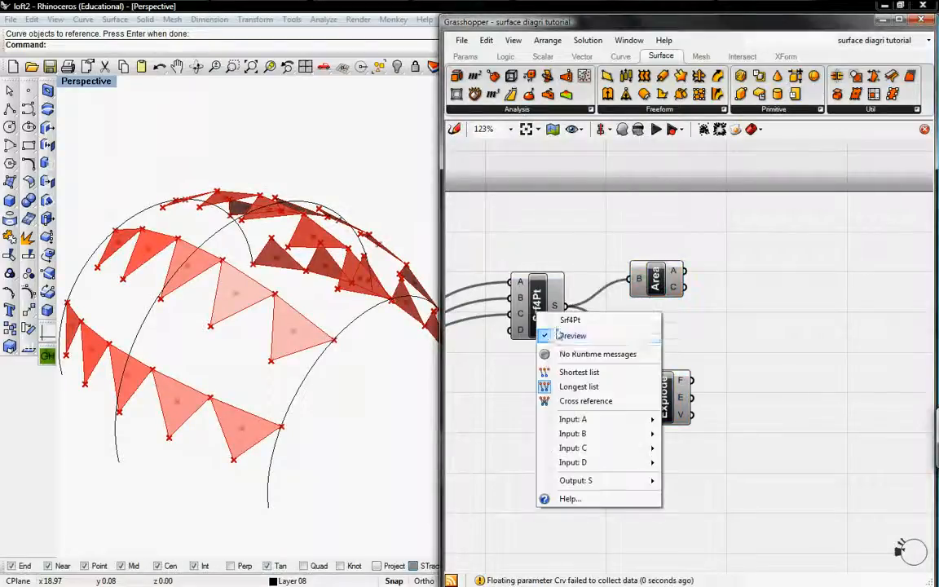
pyautogui.click(562, 335)
pyautogui.moveTo(662, 400); pyautogui.dragTo(649, 371)
pyautogui.moveTo(724, 334); pyautogui.dragTo(782, 263, button='right')
pyautogui.moveTo(500, 438); pyautogui.dragTo(869, 237, button='right')
pyautogui.moveTo(634, 381); pyautogui.dragTo(581, 277)
pyautogui.moveTo(615, 304); pyautogui.dragTo(695, 281)
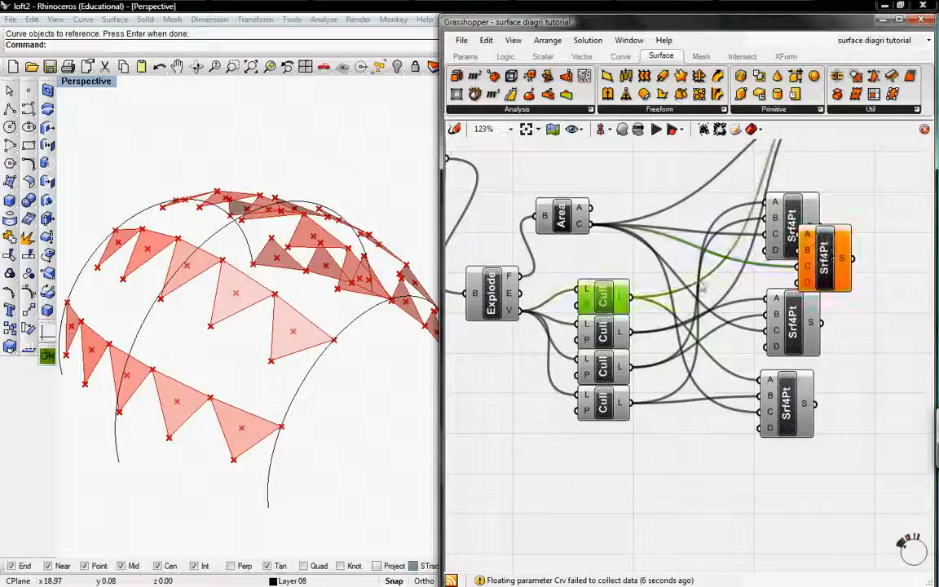
pyautogui.click(830, 263)
pyautogui.hotkey('ctrl', 'z')
pyautogui.hotkey('ctrl', 'z')
# Copy three of the Cull components and place the copies beside the new Explode component.
pyautogui.moveTo(676, 391); pyautogui.dragTo(564, 266)
pyautogui.keyDown('ctrl'); pyautogui.click(617, 399); pyautogui.keyUp('ctrl')
pyautogui.hotkey('ctrl', 'c')
pyautogui.hotkey('ctrl', 'v')
pyautogui.moveTo(606, 314); pyautogui.dragTo(878, 242)
pyautogui.moveTo(881, 241); pyautogui.dragTo(629, 466, button='right')
pyautogui.moveTo(629, 466); pyautogui.dragTo(874, 402)
pyautogui.moveTo(874, 402); pyautogui.dragTo(624, 410, button='right')
pyautogui.moveTo(625, 410); pyautogui.dragTo(688, 393)
# Connect the new Explode component's V output to the L inputs of the three copied Culls.
pyautogui.click(572, 385)
pyautogui.moveTo(565, 378); pyautogui.dragTo(666, 376)
pyautogui.moveTo(665, 412); pyautogui.dragTo(667, 446)
pyautogui.moveTo(710, 349); pyautogui.dragTo(656, 356, button='right')
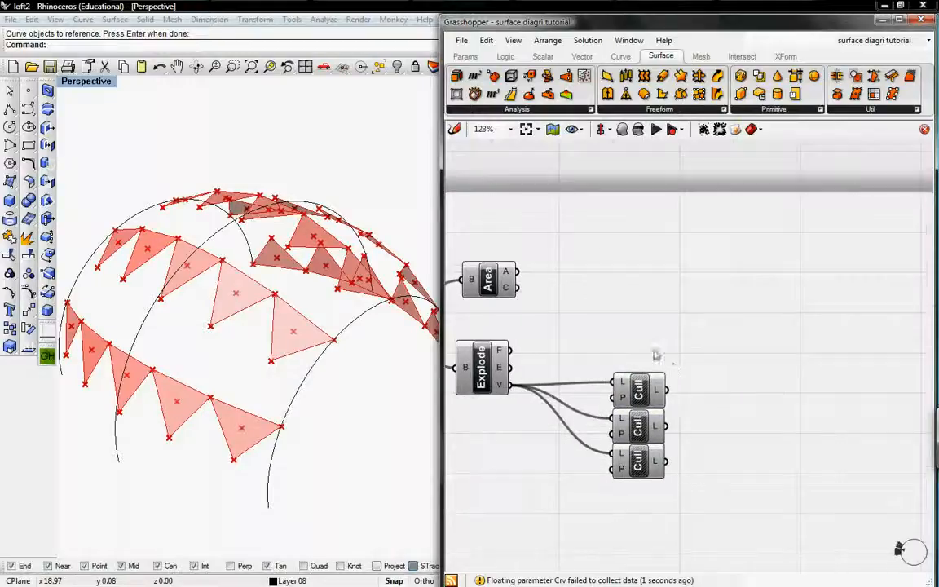
pyautogui.moveTo(695, 476); pyautogui.dragTo(633, 505)
pyautogui.moveTo(633, 504); pyautogui.dragTo(656, 397, button='right')
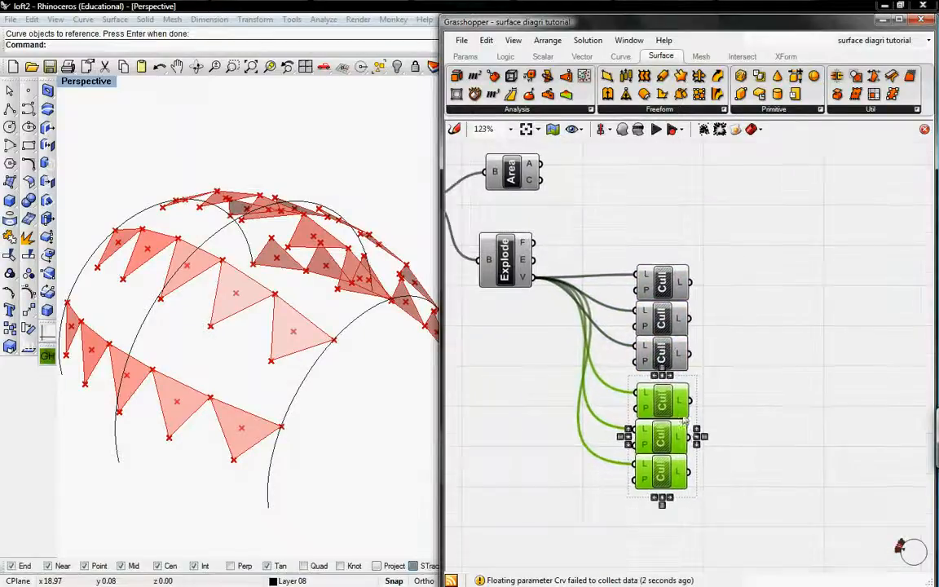
pyautogui.press('Delete')
# Shorten the first copied Cull's Boolean pattern to three values by removing the fourth entry from its collection.
pyautogui.rightClick(643, 295)
pyautogui.click(692, 417)
pyautogui.click(571, 322)
pyautogui.press('BackSpace')
pyautogui.press('BackSpace')
pyautogui.press('BackSpace')
pyautogui.press('BackSpace')
pyautogui.press('BackSpace')
pyautogui.press('BackSpace')
pyautogui.click(764, 569)
# Set the second copied Cull's Boolean pattern to False, True, False.
pyautogui.rightClick(645, 327)
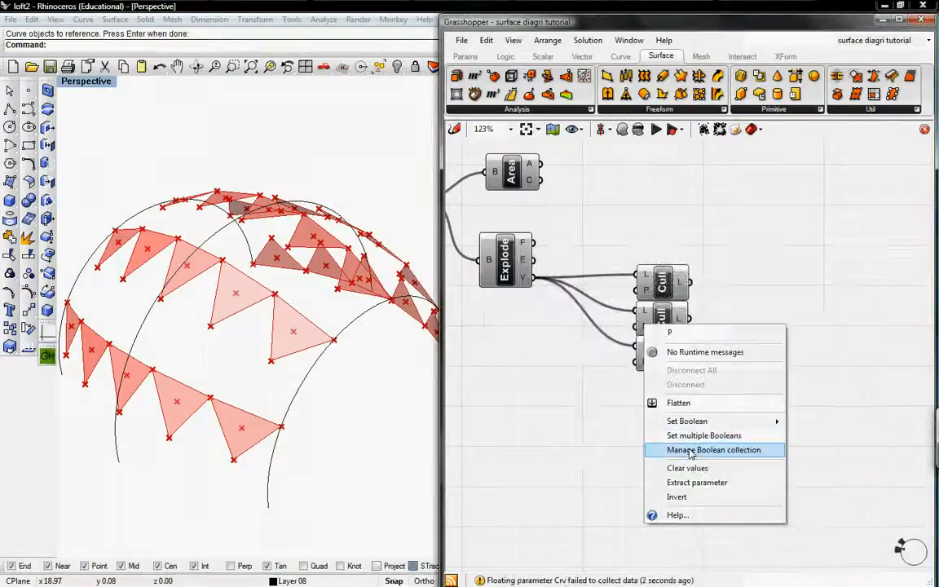
pyautogui.click(691, 449)
pyautogui.press('BackSpace')
pyautogui.press('BackSpace')
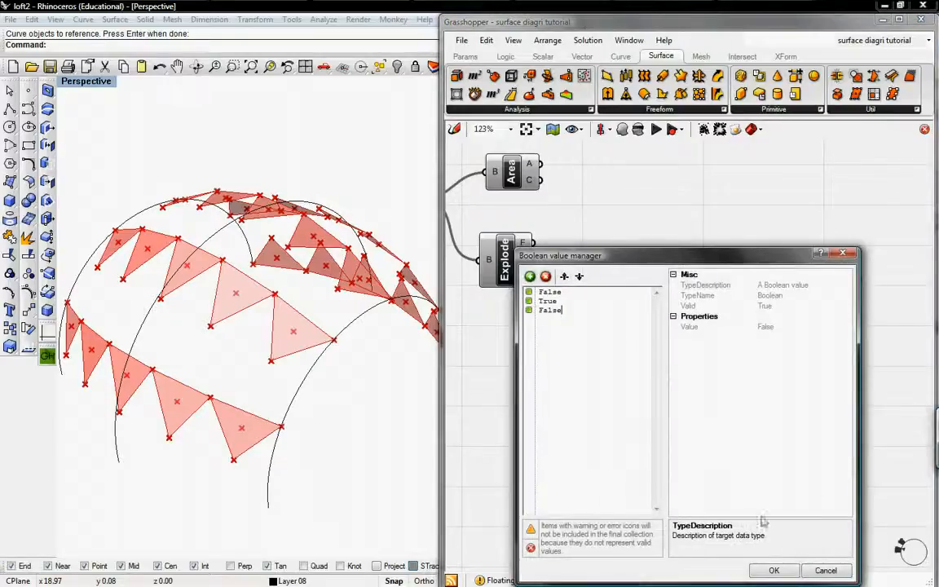
pyautogui.click(775, 573)
# Remove the fourth entry from the third copied Cull's Boolean pattern collection.
pyautogui.rightClick(644, 362)
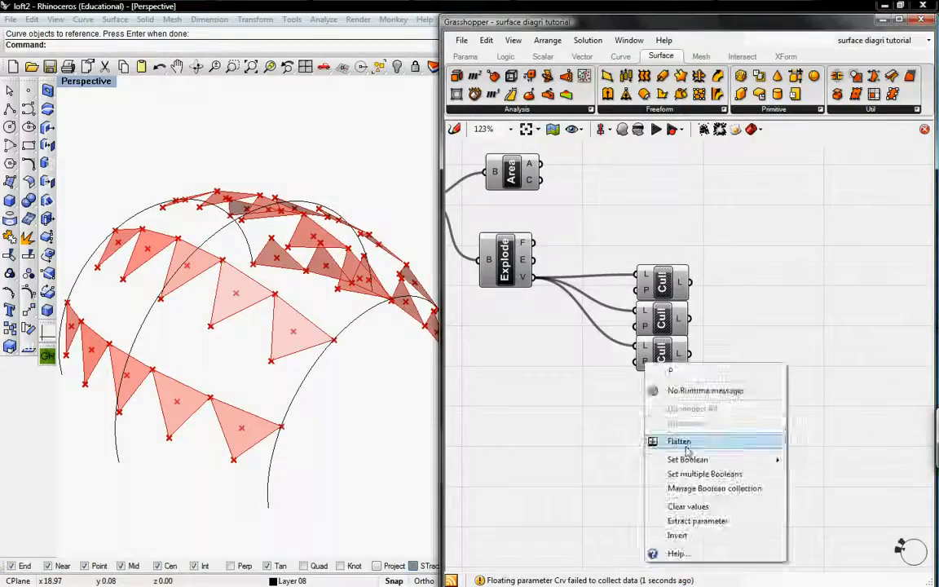
pyautogui.click(691, 484)
pyautogui.moveTo(563, 319); pyautogui.dragTo(539, 321)
pyautogui.press('BackSpace')
pyautogui.press('BackSpace')
pyautogui.click(767, 572)
# Duplicate the three edited Culls below themselves and connect the Explode component's E output to the duplicates' L inputs.
pyautogui.moveTo(719, 424); pyautogui.dragTo(617, 248)
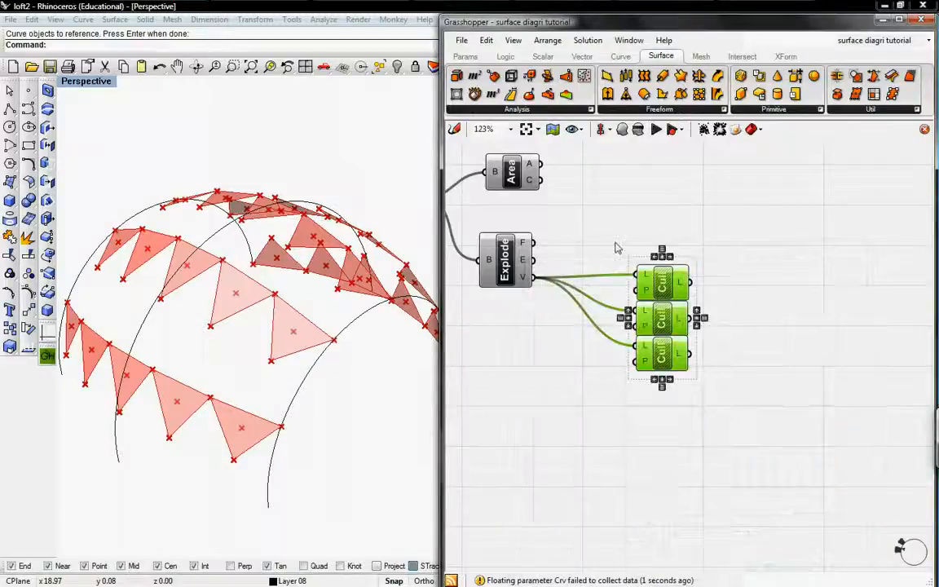
pyautogui.hotkey('ctrl', 'c')
pyautogui.hotkey('ctrl', 'v')
pyautogui.moveTo(662, 315); pyautogui.dragTo(662, 427)
pyautogui.click(752, 365)
pyautogui.moveTo(633, 395); pyautogui.dragTo(533, 261)
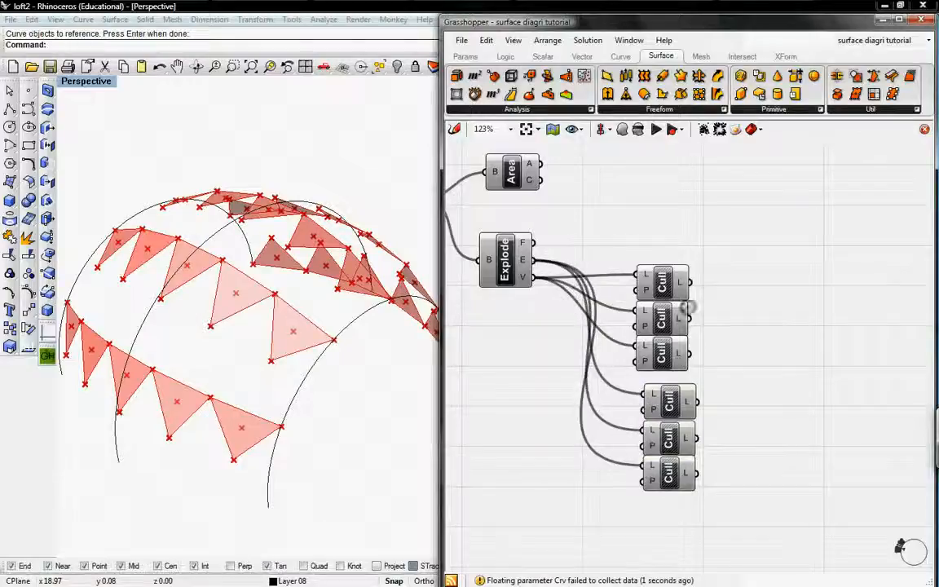
# Add a curve Offset component on the empty canvas beyond the Cull components.
pyautogui.moveTo(722, 232); pyautogui.dragTo(636, 267, button='right')
pyautogui.click(621, 56)
pyautogui.click(884, 113)
pyautogui.moveTo(881, 199); pyautogui.dragTo(874, 220)
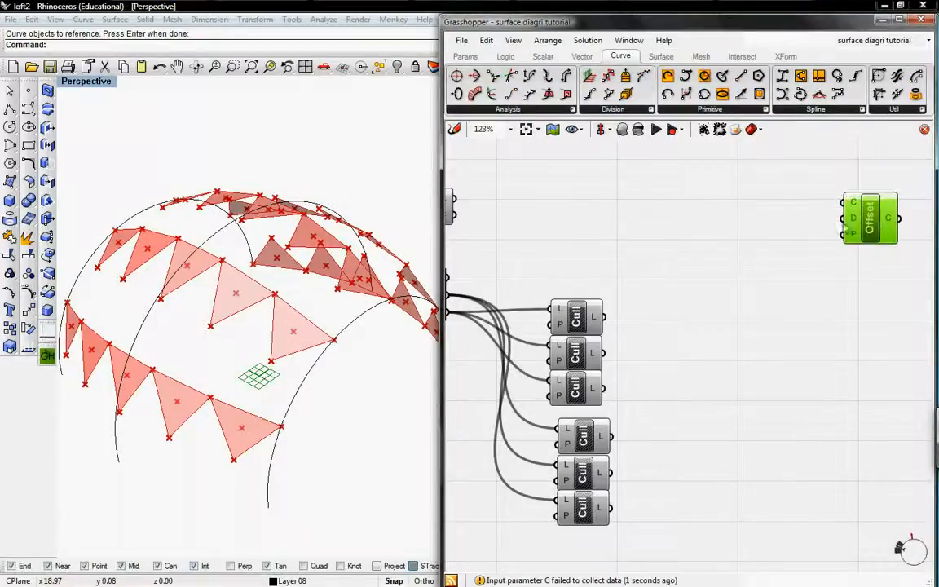
pyautogui.moveTo(845, 218); pyautogui.dragTo(863, 221, button='right')
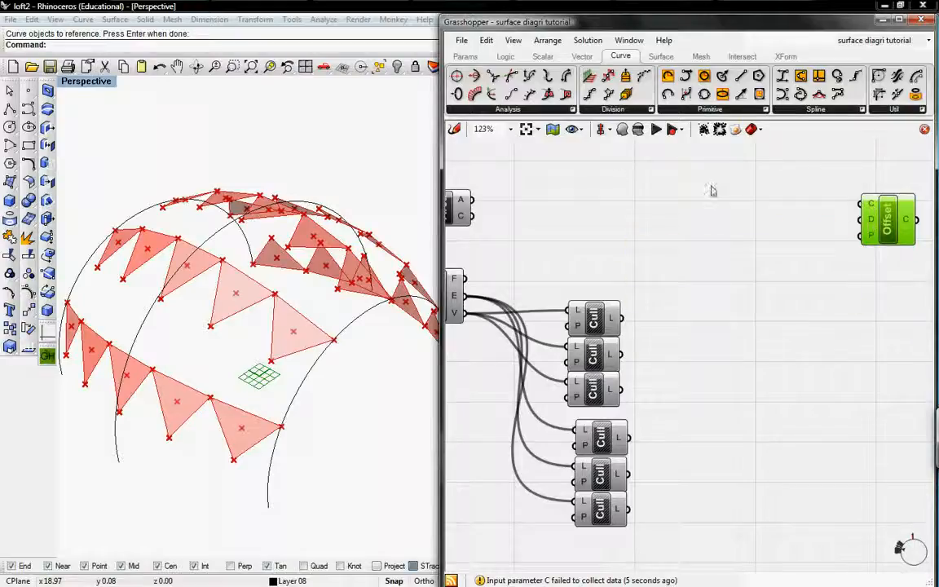
# Add a number slider above the Culls with integer rounding, limits 0 to 12 and a value of 4.
pyautogui.click(469, 57)
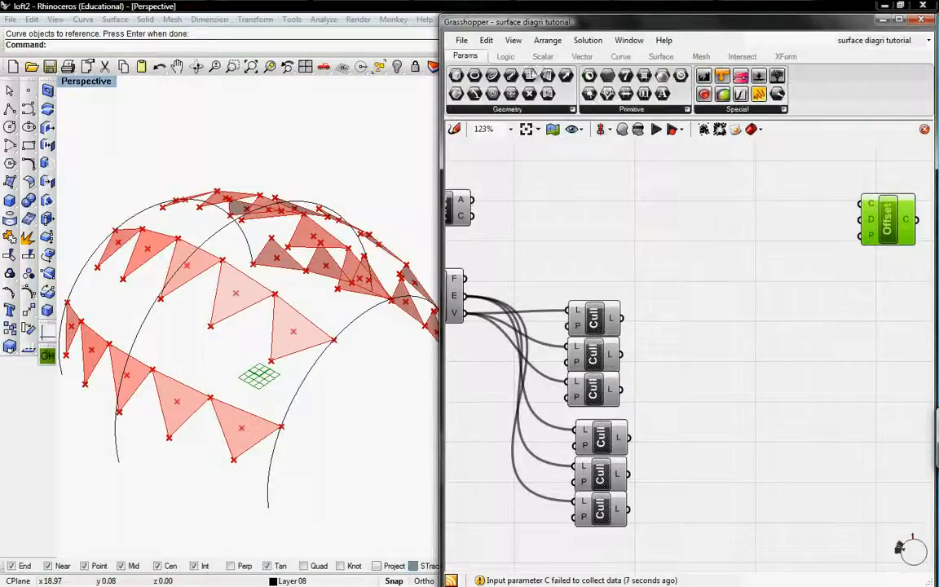
pyautogui.moveTo(740, 77); pyautogui.dragTo(601, 169)
pyautogui.rightClick(602, 171)
pyautogui.click(638, 237)
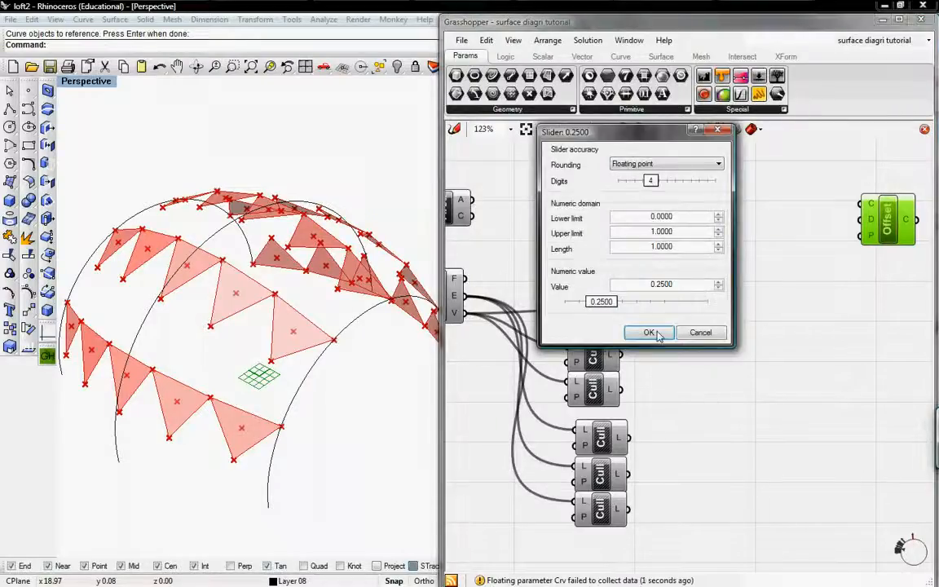
pyautogui.click(664, 164)
pyautogui.click(642, 184)
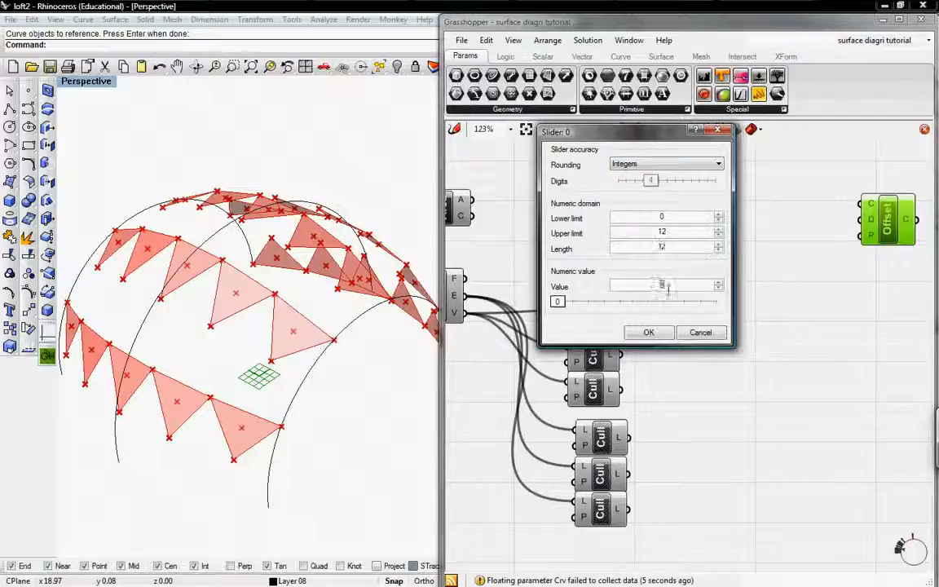
pyautogui.click(648, 333)
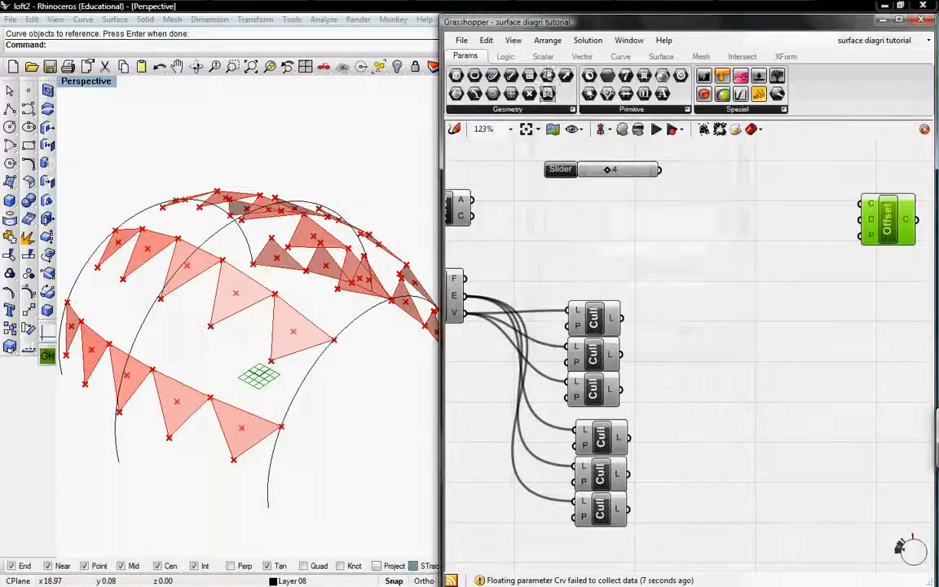
# Add a one-variable function component between the slider and the Offset component.
pyautogui.click(505, 57)
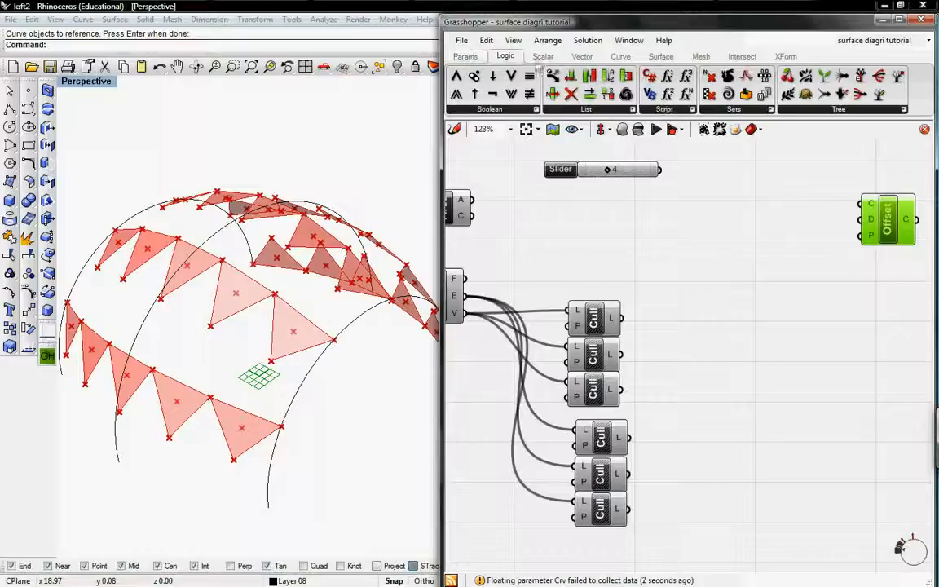
pyautogui.click(666, 114)
pyautogui.click(692, 216)
pyautogui.click(738, 173)
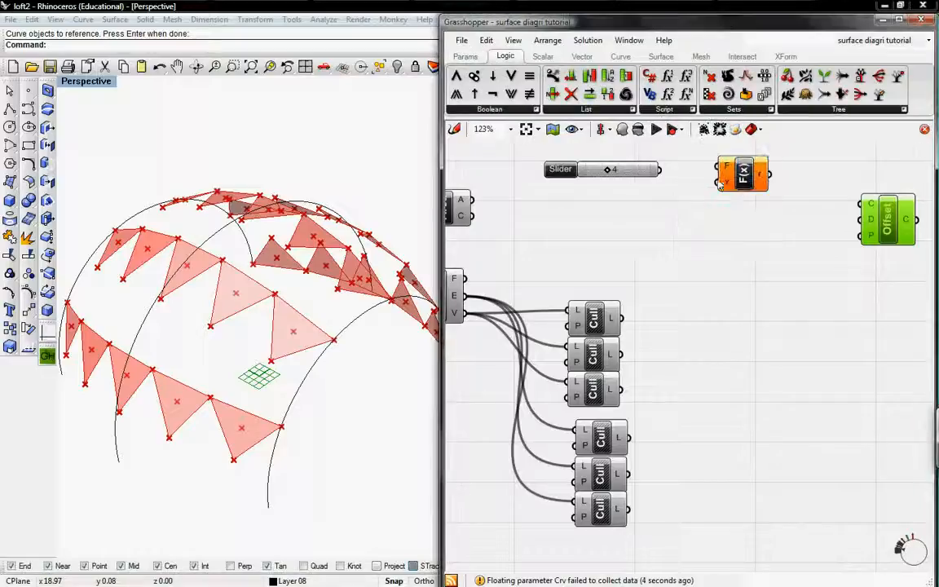
# Set the function's F expression to -x/12, feed the slider into x, and connect the result to the Offset's D input.
pyautogui.moveTo(661, 169); pyautogui.dragTo(706, 177)
pyautogui.rightClick(721, 182)
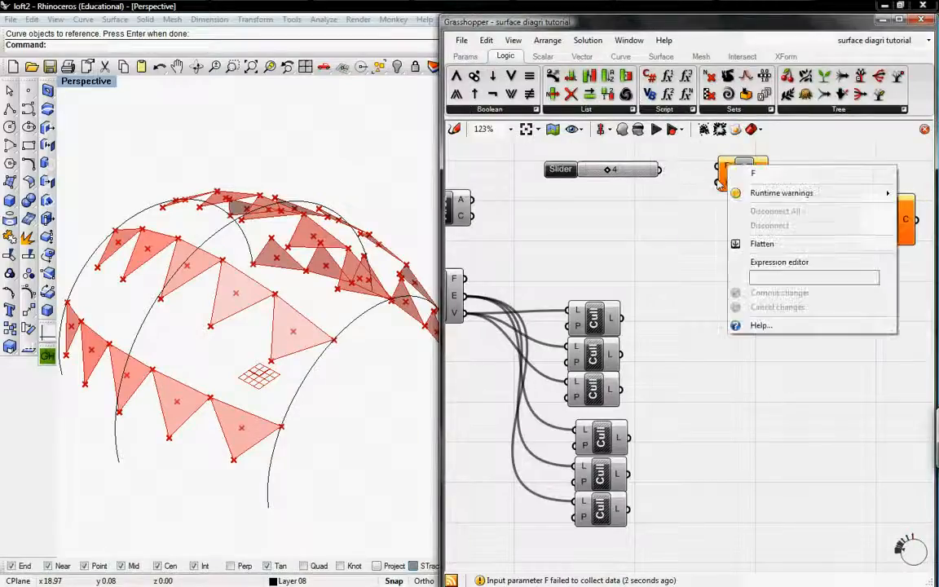
pyautogui.click(776, 276)
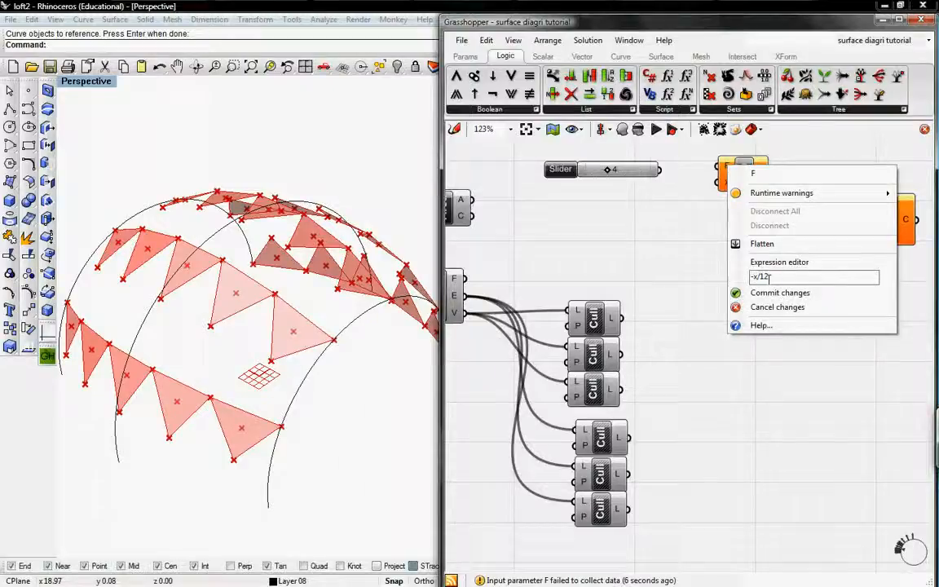
pyautogui.click(774, 292)
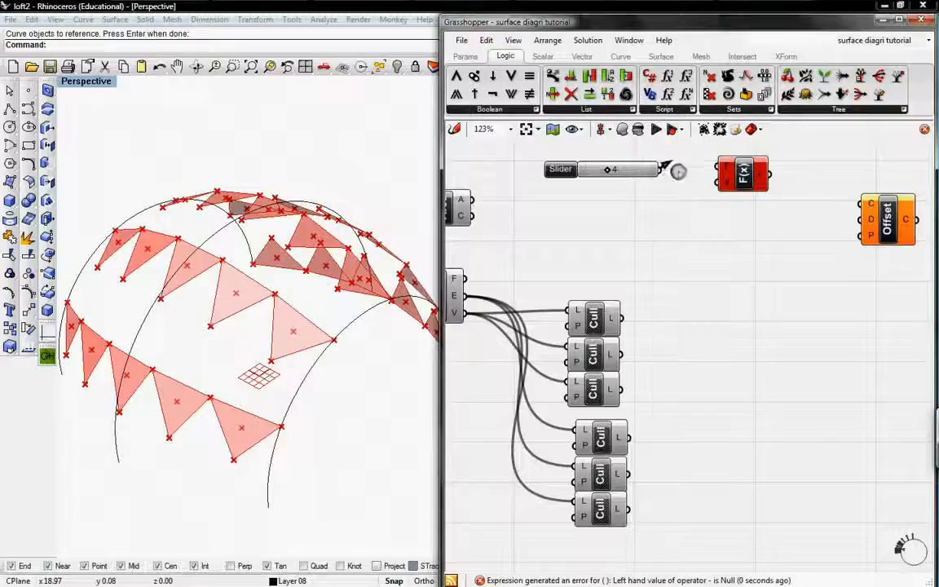
pyautogui.moveTo(771, 175); pyautogui.dragTo(872, 230)
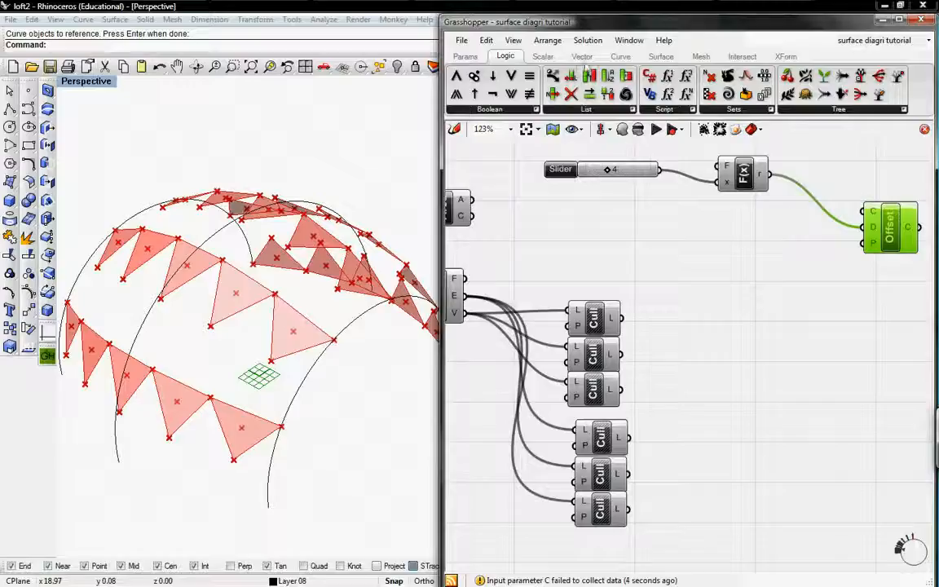
# Add a Plane 3Pt component on the canvas below the function component.
pyautogui.click(582, 56)
pyautogui.click(637, 110)
pyautogui.click(640, 172)
pyautogui.click(699, 247)
pyautogui.moveTo(691, 255); pyautogui.dragTo(720, 266)
# Connect Area's C output to Plane 3Pt's A input, the second vertex Cull to B, and the first vertex Cull to C.
pyautogui.moveTo(574, 222); pyautogui.dragTo(645, 220, button='right')
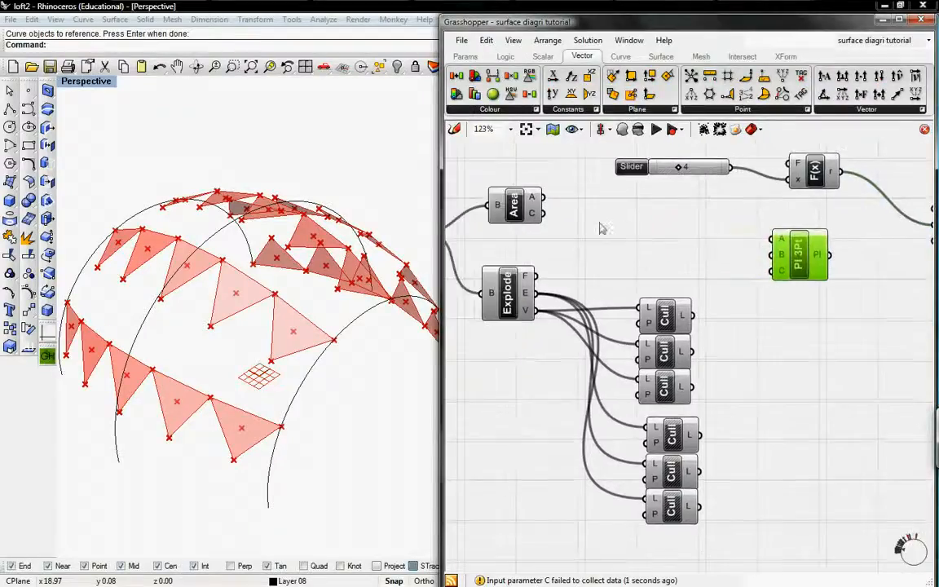
pyautogui.moveTo(543, 214); pyautogui.dragTo(770, 236)
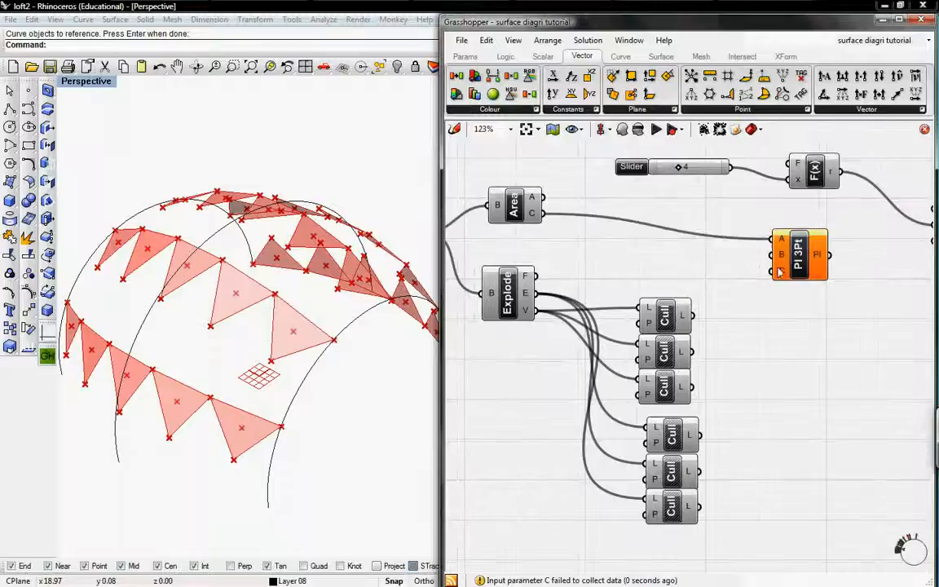
pyautogui.moveTo(701, 348); pyautogui.dragTo(748, 282)
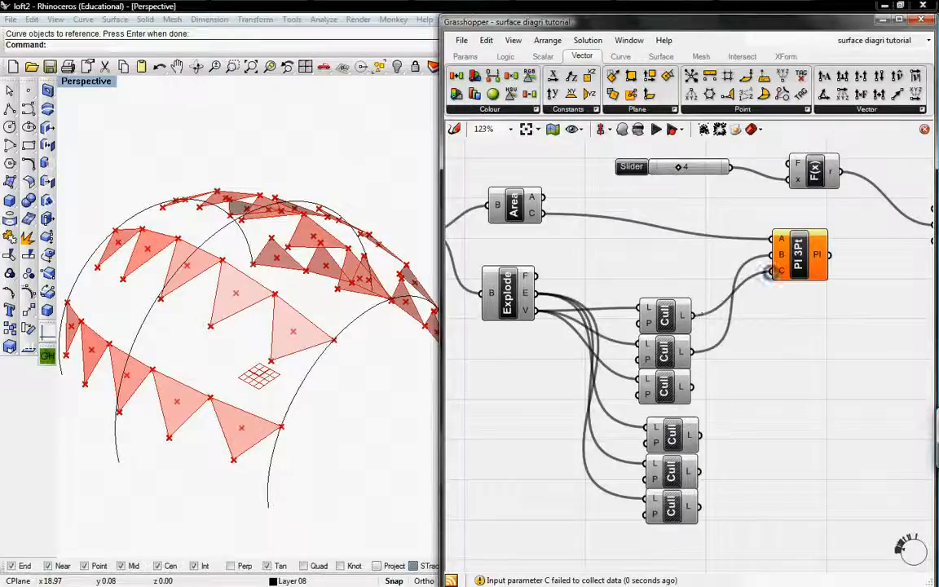
# Delete the unused third vertex Cull and check the planes generated on the panels.
pyautogui.click(661, 388)
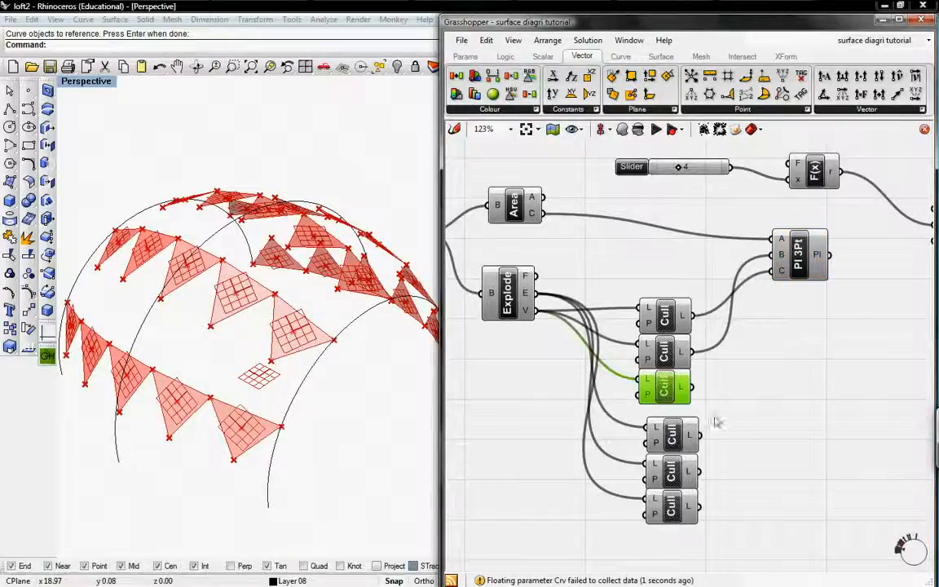
pyautogui.press('Delete')
pyautogui.moveTo(775, 350); pyautogui.dragTo(632, 371, button='right')
pyautogui.moveTo(273, 389); pyautogui.dragTo(232, 312, button='right')
pyautogui.scroll(6, 233, 326)
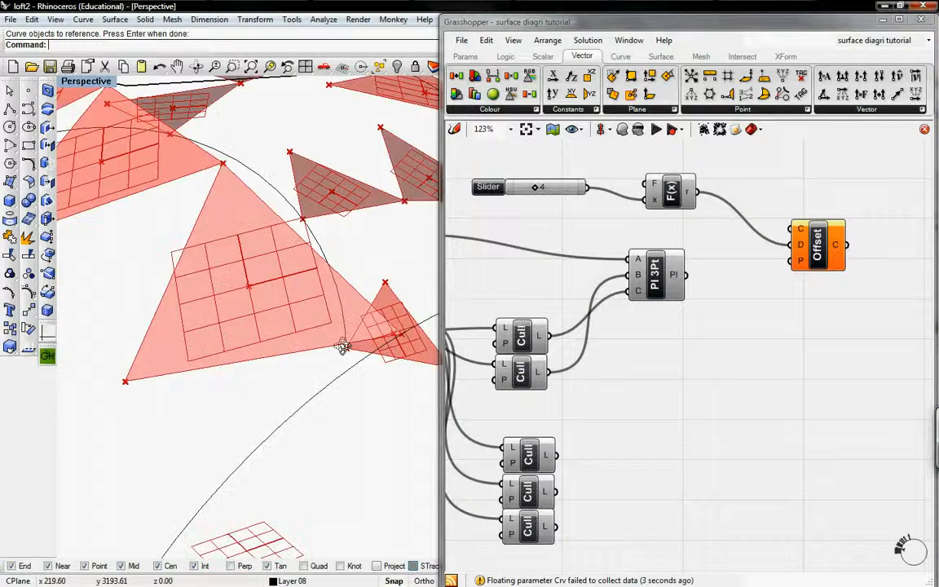
pyautogui.scroll(-5, 237, 340)
# Connect the Plane 3Pt output to the Offset's P input and duplicate the Offset component below the original.
pyautogui.moveTo(687, 275); pyautogui.dragTo(824, 351)
pyautogui.click(818, 260)
pyautogui.hotkey('ctrl', 'c')
pyautogui.hotkey('ctrl', 'v')
pyautogui.moveTo(658, 385); pyautogui.dragTo(681, 346, button='right')
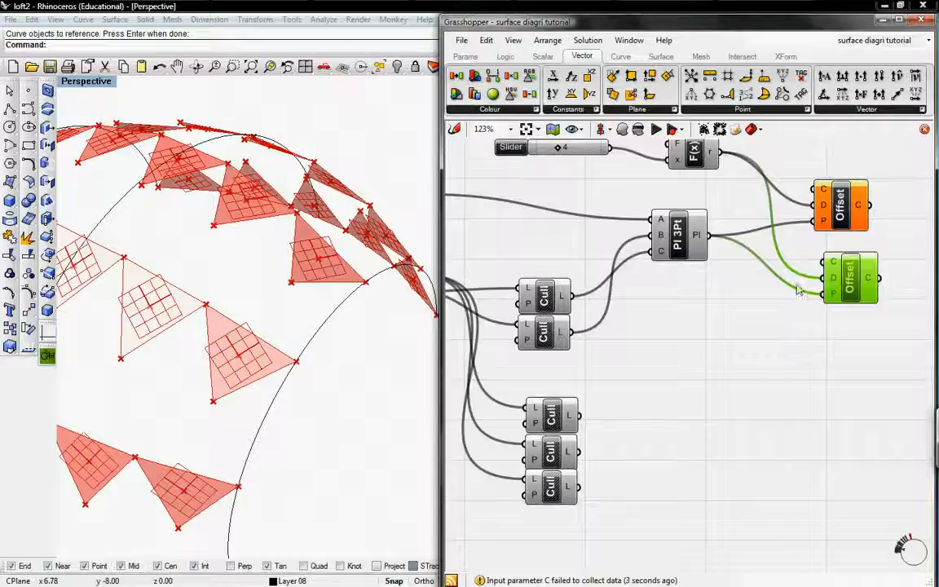
# Connect the second edge Cull to the upper Offset's C input and the third edge Cull to the lower Offset's C input.
pyautogui.moveTo(578, 451); pyautogui.dragTo(824, 262)
pyautogui.moveTo(825, 269); pyautogui.dragTo(578, 487)
pyautogui.scroll(3, 252, 395)
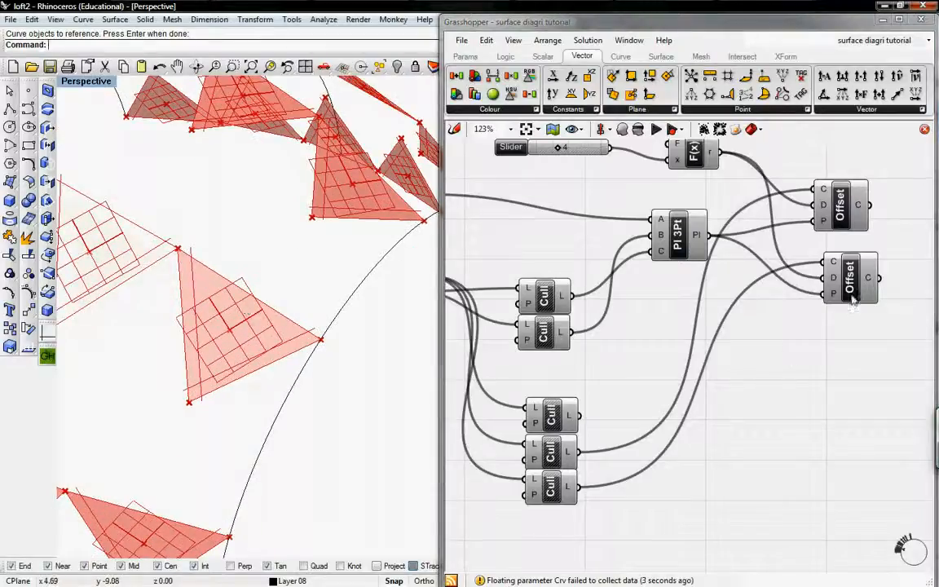
# Turn off the preview of the Plane 3Pt and Explode components.
pyautogui.rightClick(699, 225)
pyautogui.click(720, 251)
pyautogui.moveTo(749, 206); pyautogui.dragTo(798, 172, button='right')
pyautogui.moveTo(462, 215); pyautogui.dragTo(602, 253, button='right')
pyautogui.rightClick(594, 254)
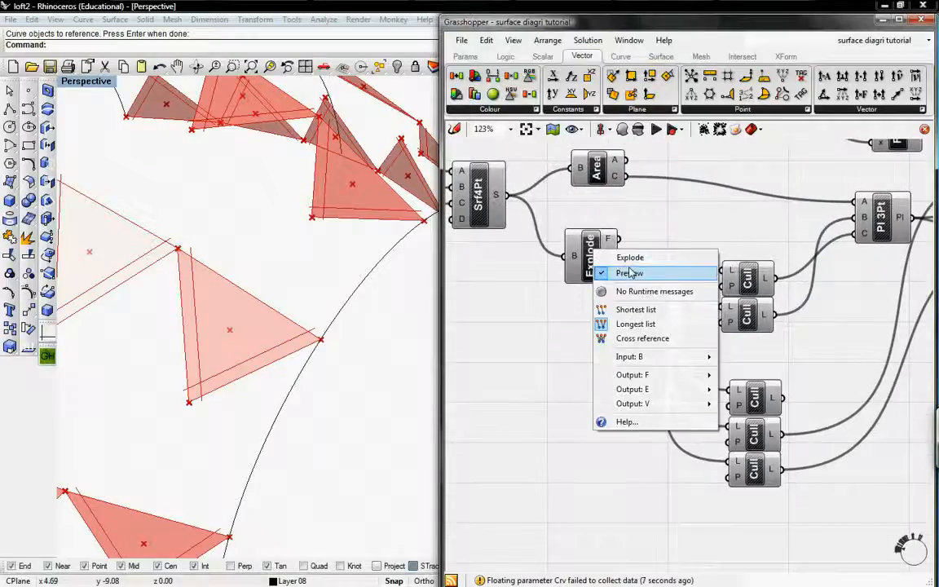
pyautogui.click(612, 269)
# Align the second Offset component directly beneath the first one.
pyautogui.moveTo(736, 259); pyautogui.dragTo(532, 302, button='right')
pyautogui.moveTo(736, 300); pyautogui.dragTo(613, 303, button='right')
pyautogui.moveTo(721, 306)
pyautogui.mouseDown()
pyautogui.moveTo(702, 293)
pyautogui.moveTo(718, 304)
pyautogui.mouseUp()
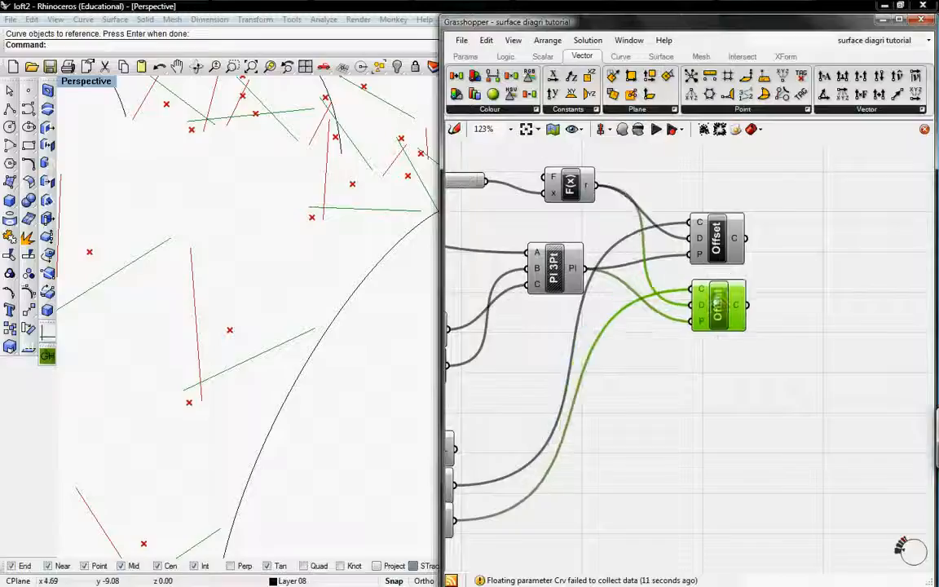
pyautogui.moveTo(470, 316); pyautogui.dragTo(517, 320, button='right')
pyautogui.click(749, 255)
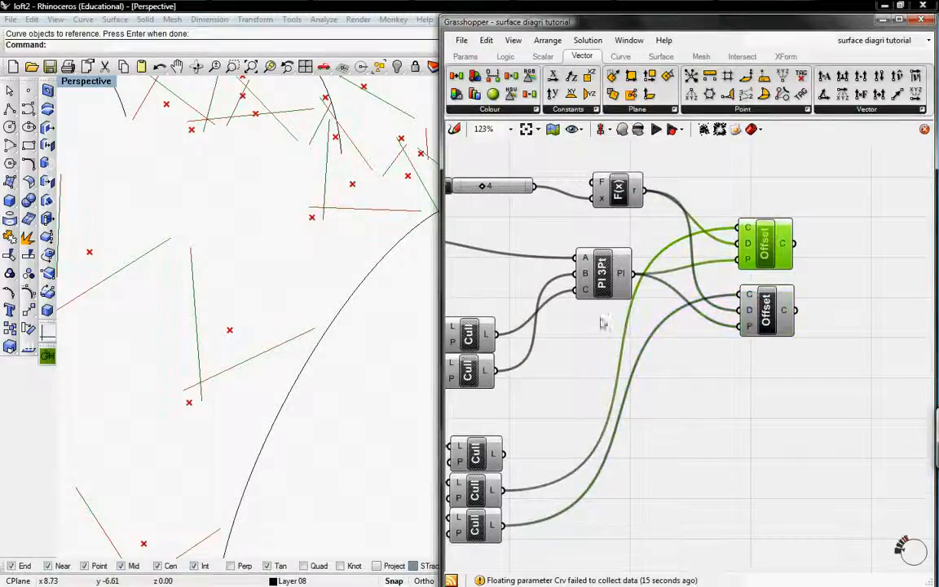
# Add a physical Curve | Curve intersection component beyond the Offset components.
pyautogui.click(738, 57)
pyautogui.click(603, 108)
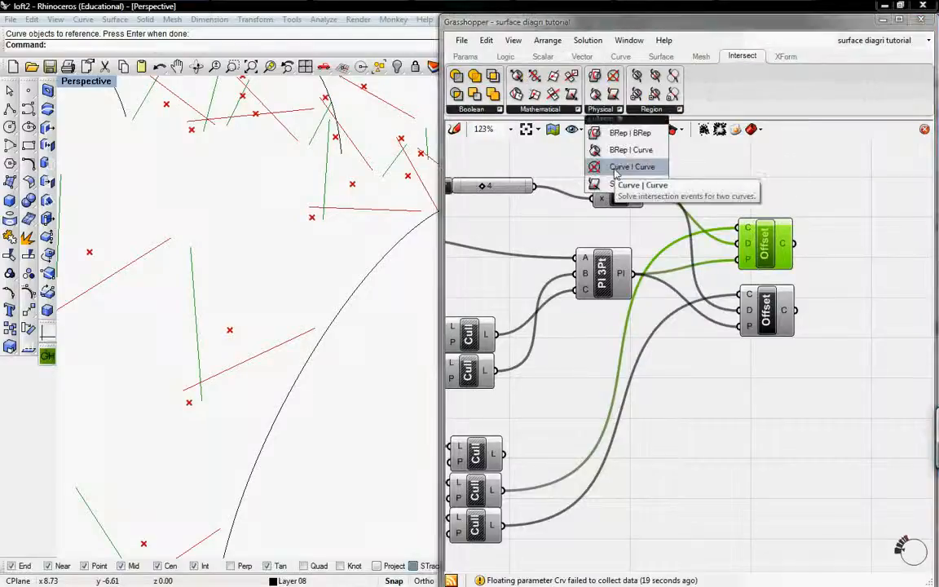
pyautogui.click(615, 172)
pyautogui.click(866, 239)
# Duplicate the Curve | Curve component twice and arrange the three copies in a column.
pyautogui.moveTo(841, 276); pyautogui.dragTo(709, 270, button='right')
pyautogui.moveTo(752, 234); pyautogui.dragTo(766, 384)
pyautogui.hotkey('ctrl', 'c')
pyautogui.hotkey('ctrl', 'v')
pyautogui.hotkey('ctrl', 'v')
pyautogui.moveTo(798, 233); pyautogui.dragTo(778, 316)
# Turn on the preview of the first edge Cull to examine which panel edges it outputs.
pyautogui.moveTo(646, 326); pyautogui.dragTo(828, 207, button='right')
pyautogui.rightClick(536, 344)
pyautogui.click(556, 355)
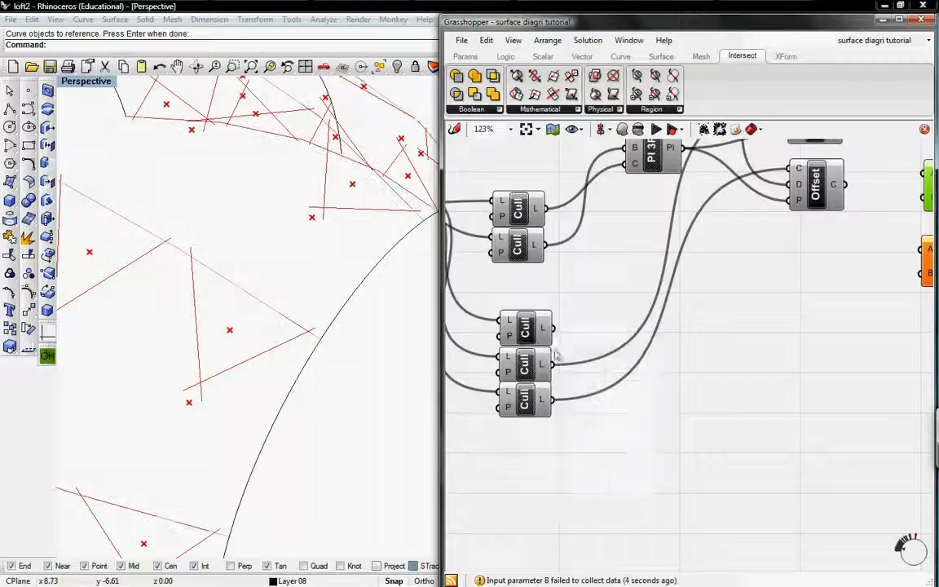
pyautogui.click(535, 330)
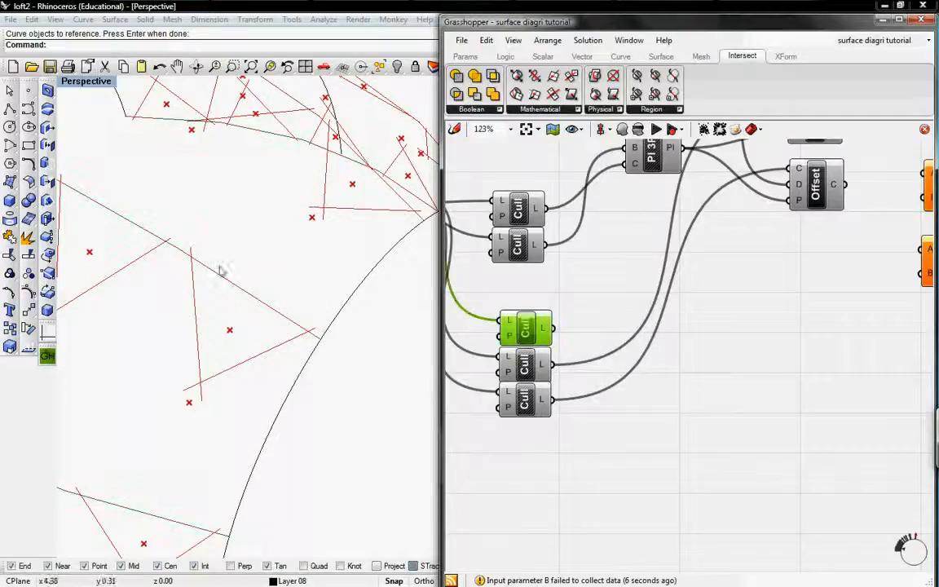
# Connect the first edge Cull to the top CCX's A input and the upper Offset to its B input.
pyautogui.moveTo(758, 272); pyautogui.dragTo(670, 333, button='right')
pyautogui.moveTo(818, 267); pyautogui.dragTo(850, 283, button='right')
pyautogui.moveTo(784, 196); pyautogui.dragTo(487, 406)
# Connect the upper Offset to the middle CCX's A input and the lower Offset to its B input.
pyautogui.click(893, 272)
pyautogui.moveTo(864, 252); pyautogui.dragTo(786, 196)
pyautogui.moveTo(787, 264); pyautogui.dragTo(900, 255)
# Connect the lower Offset and first edge Cull to the bottom CCX's A and B inputs, then turn off that Cull's preview.
pyautogui.moveTo(881, 363); pyautogui.dragTo(893, 352)
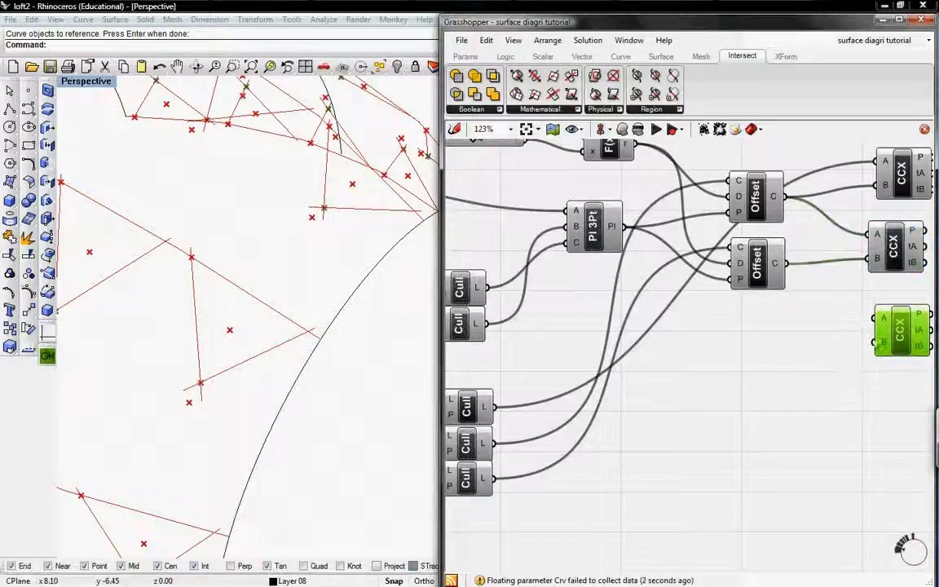
pyautogui.moveTo(788, 263); pyautogui.dragTo(485, 406)
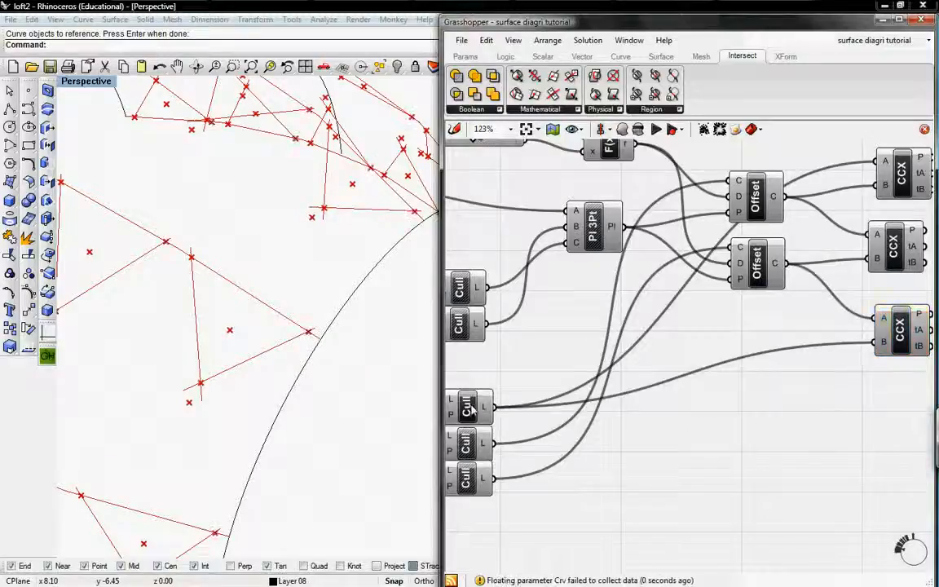
pyautogui.rightClick(466, 405)
pyautogui.click(495, 430)
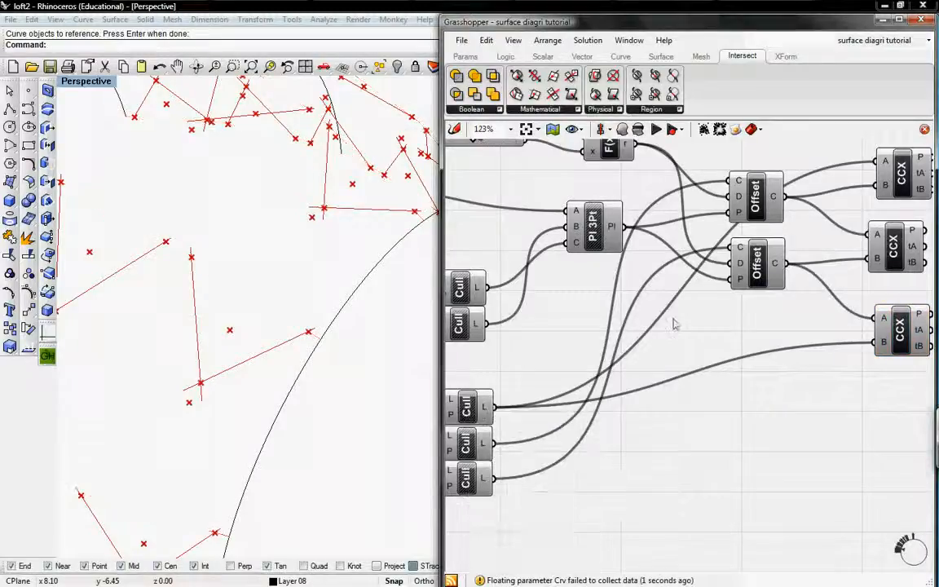
# Tidy the positions of the top and middle CCX components and select the top one to check its intersection points.
pyautogui.moveTo(706, 287); pyautogui.dragTo(577, 345, button='right')
pyautogui.moveTo(763, 306); pyautogui.dragTo(684, 309, button='right')
pyautogui.moveTo(691, 231); pyautogui.dragTo(676, 229)
pyautogui.moveTo(679, 303); pyautogui.dragTo(673, 305)
pyautogui.click(682, 246)
pyautogui.moveTo(683, 247); pyautogui.dragTo(685, 247)
# Add a Line component beyond the CCX column and duplicate it below the original.
pyautogui.click(621, 57)
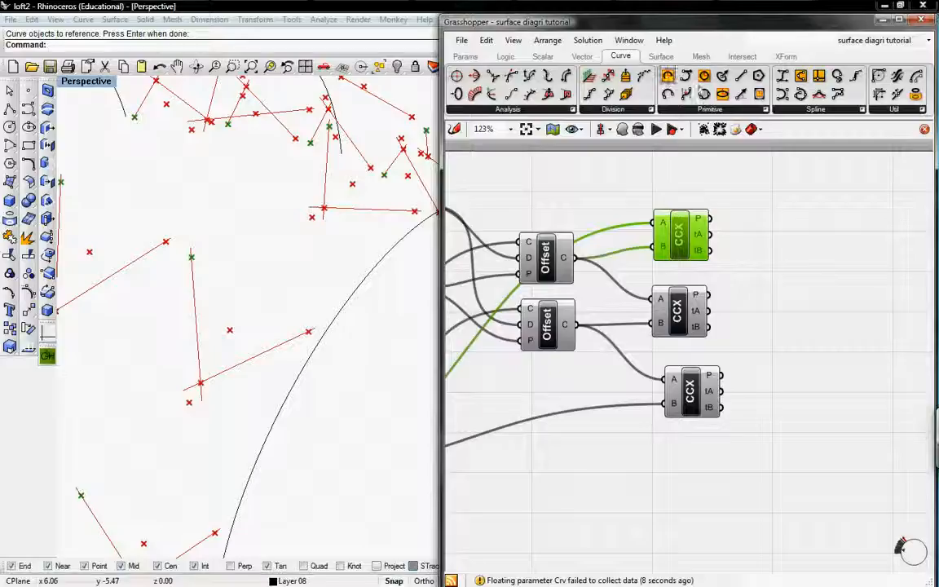
pyautogui.click(816, 232)
pyautogui.moveTo(817, 237); pyautogui.dragTo(818, 331)
pyautogui.hotkey('ctrl', 'c')
pyautogui.hotkey('ctrl', 'v')
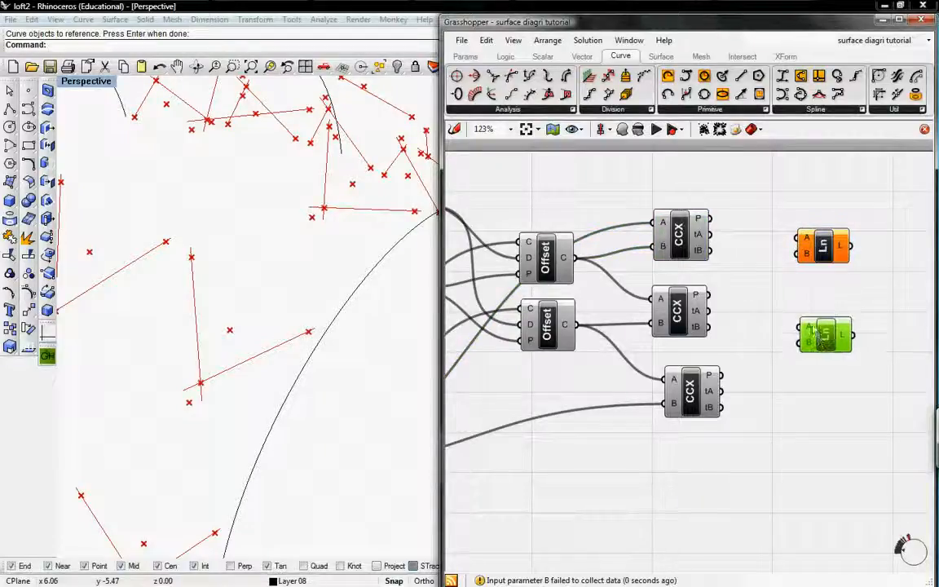
# Connect the top and middle CCX P outputs to the upper Line's A and B, and the middle and bottom ones to the lower Line's.
pyautogui.moveTo(710, 295); pyautogui.dragTo(710, 216)
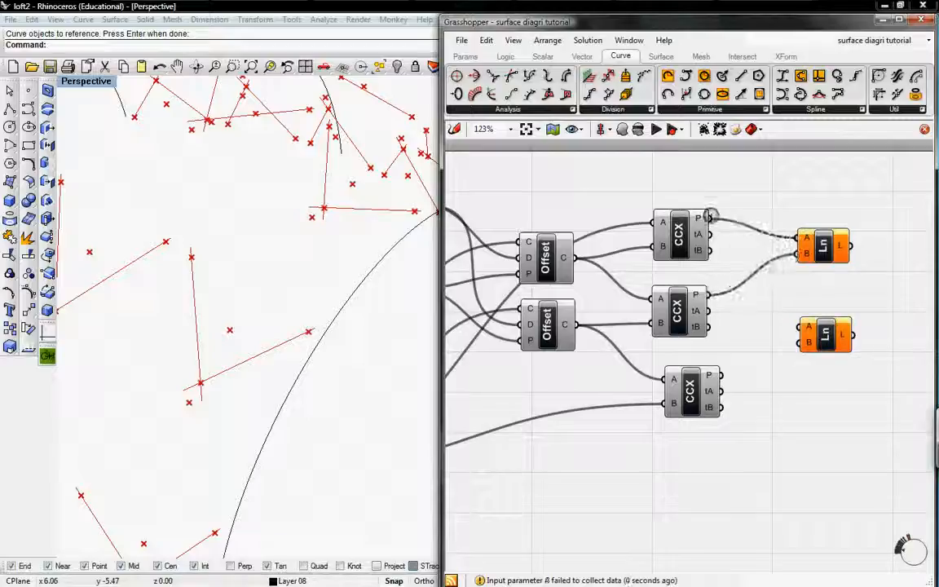
pyautogui.moveTo(817, 343); pyautogui.dragTo(820, 333)
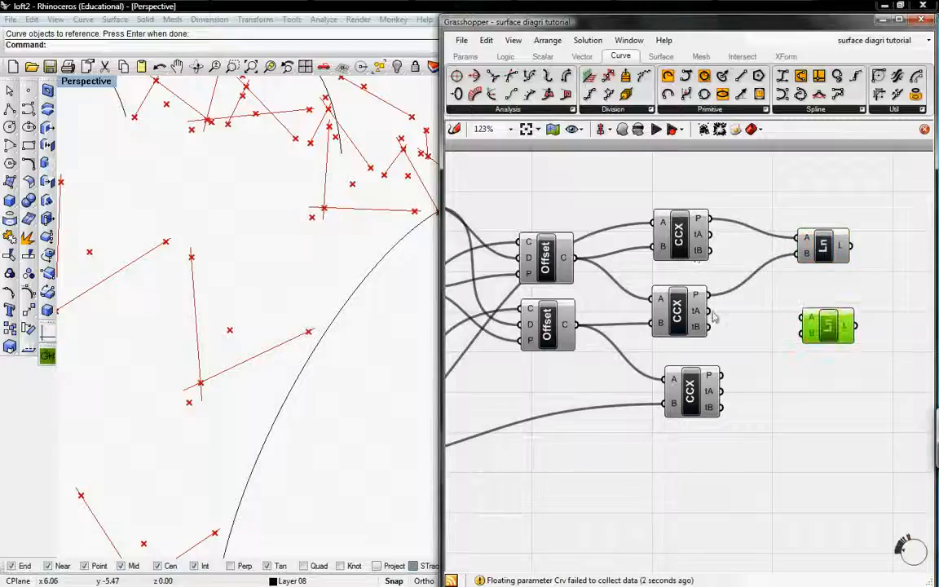
pyautogui.moveTo(709, 295); pyautogui.dragTo(803, 319)
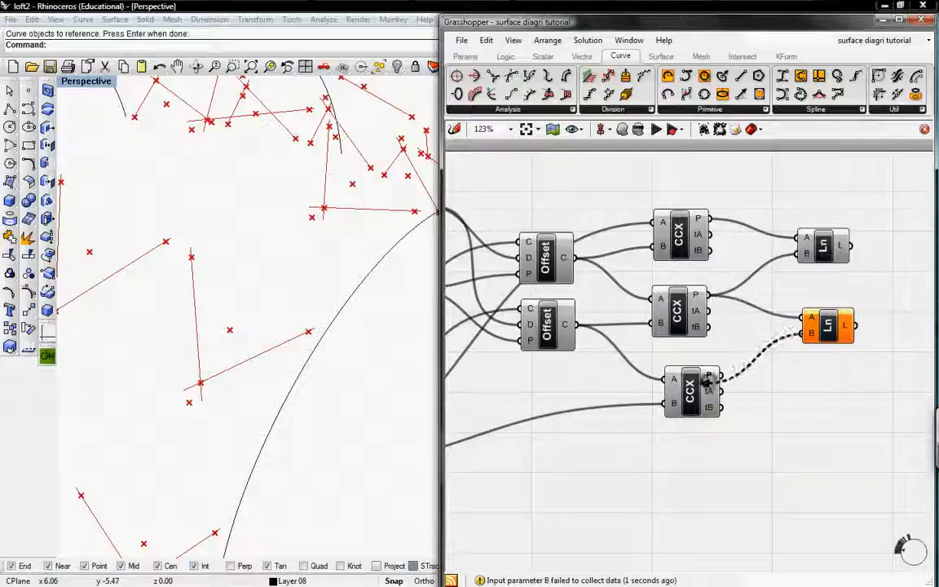
pyautogui.moveTo(721, 375); pyautogui.dragTo(807, 333)
pyautogui.moveTo(840, 326); pyautogui.dragTo(722, 334, button='right')
pyautogui.moveTo(712, 253); pyautogui.dragTo(712, 269)
# Add a Fillet Distance component beyond the Line components, leaving space between them.
pyautogui.moveTo(789, 287); pyautogui.dragTo(729, 283, button='right')
pyautogui.click(891, 111)
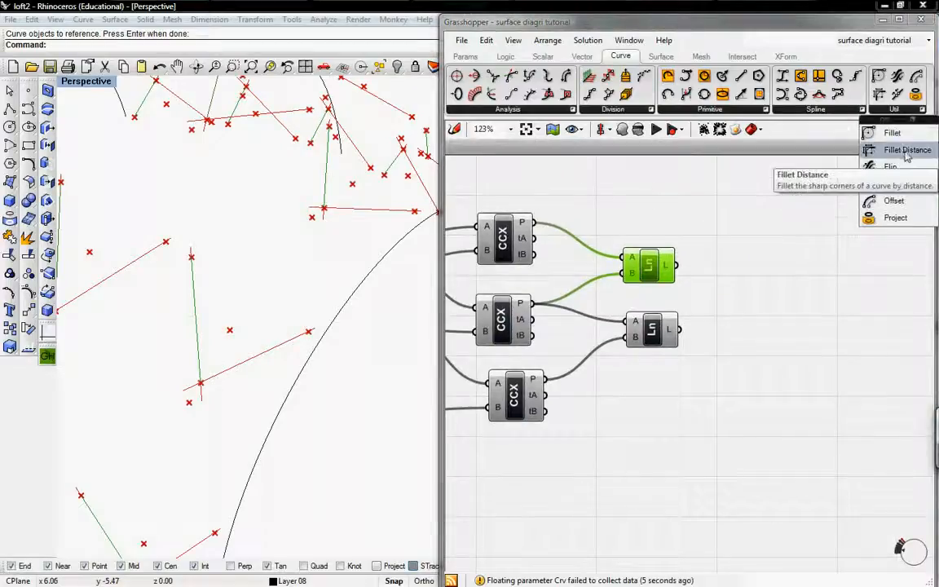
pyautogui.click(903, 151)
pyautogui.click(890, 293)
# Add a Join Curves component before the Fillet and connect both Line outputs to its C input.
pyautogui.click(892, 111)
pyautogui.click(889, 185)
pyautogui.click(779, 301)
pyautogui.moveTo(676, 265); pyautogui.dragTo(681, 329)
pyautogui.keyDown('shift'); pyautogui.moveTo(736, 291); pyautogui.dragTo(678, 261); pyautogui.keyUp('shift')
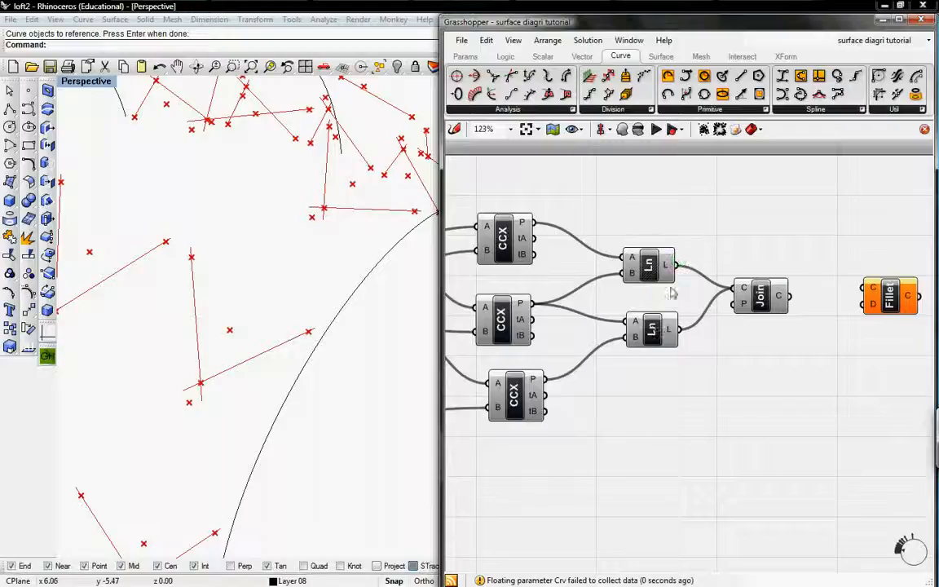
# Turn off the preview of the Line components and the three CCX components.
pyautogui.rightClick(648, 331)
pyautogui.click(661, 355)
pyautogui.moveTo(552, 305); pyautogui.dragTo(695, 243, button='right')
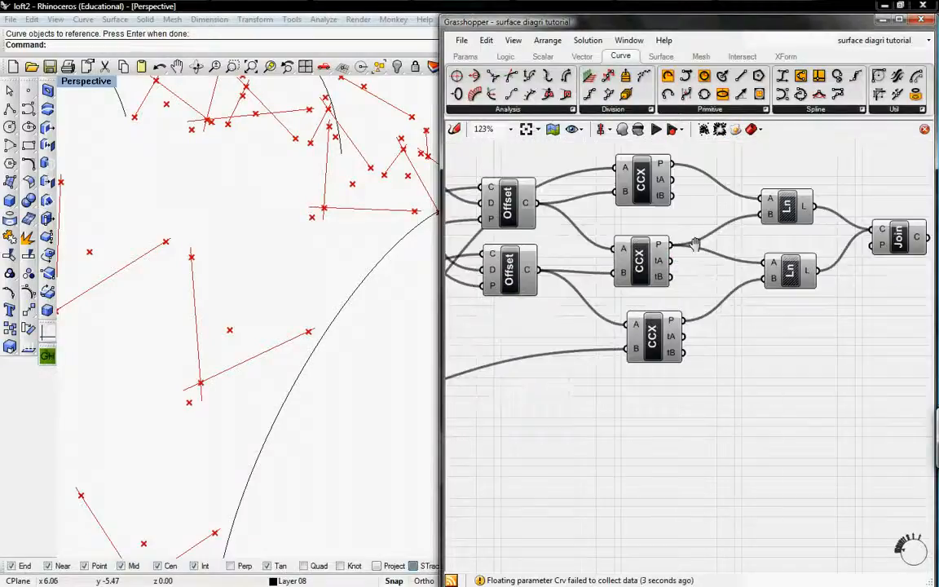
pyautogui.rightClick(653, 171)
pyautogui.click(676, 189)
pyautogui.rightClick(646, 260)
pyautogui.click(676, 286)
pyautogui.rightClick(659, 330)
pyautogui.click(691, 350)
# Turn off the preview of both Offset components and connect the Join output to the Fillet's C input.
pyautogui.rightClick(489, 260)
pyautogui.click(551, 291)
pyautogui.rightClick(489, 186)
pyautogui.click(538, 216)
pyautogui.moveTo(736, 272); pyautogui.dragTo(491, 301, button='right')
pyautogui.moveTo(760, 253); pyautogui.dragTo(761, 254)
# Duplicate the slider and its connected function component above the originals.
pyautogui.moveTo(680, 244); pyautogui.dragTo(857, 243, button='right')
pyautogui.scroll(-3, 793, 339)
pyautogui.moveTo(765, 287); pyautogui.dragTo(869, 300, button='right')
pyautogui.scroll(3, 605, 284)
pyautogui.moveTo(687, 290); pyautogui.dragTo(564, 229)
pyautogui.hotkey('ctrl', 'c')
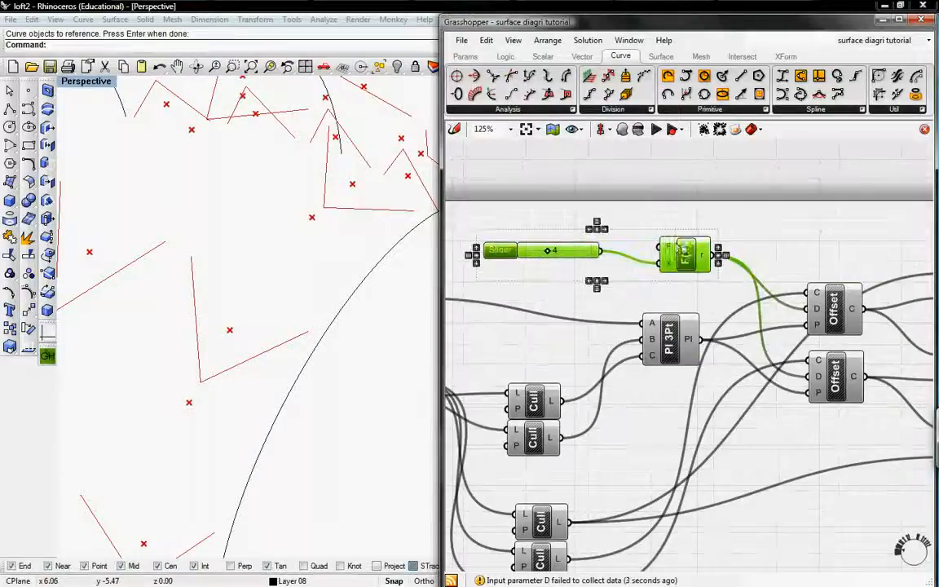
pyautogui.hotkey('ctrl', 'v')
pyautogui.moveTo(684, 259); pyautogui.dragTo(831, 173)
# Move the duplicated slider and function component to just above the Line and Join components.
pyautogui.moveTo(783, 176); pyautogui.dragTo(577, 217, button='right')
pyautogui.moveTo(808, 303); pyautogui.dragTo(556, 254, button='right')
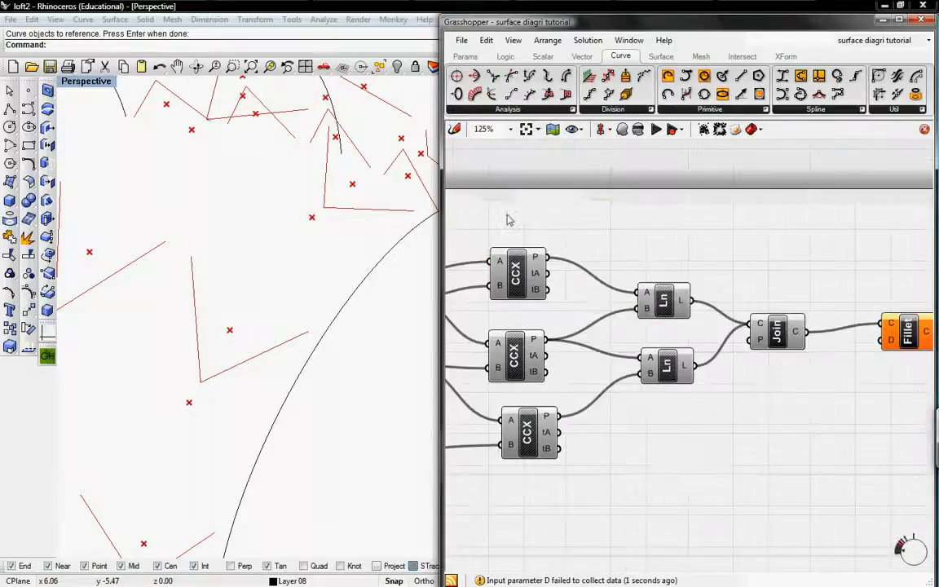
pyautogui.moveTo(509, 220); pyautogui.dragTo(627, 220, button='right')
pyautogui.moveTo(522, 174); pyautogui.dragTo(892, 275)
pyautogui.moveTo(820, 246); pyautogui.dragTo(642, 195, button='right')
pyautogui.moveTo(712, 229); pyautogui.dragTo(747, 195)
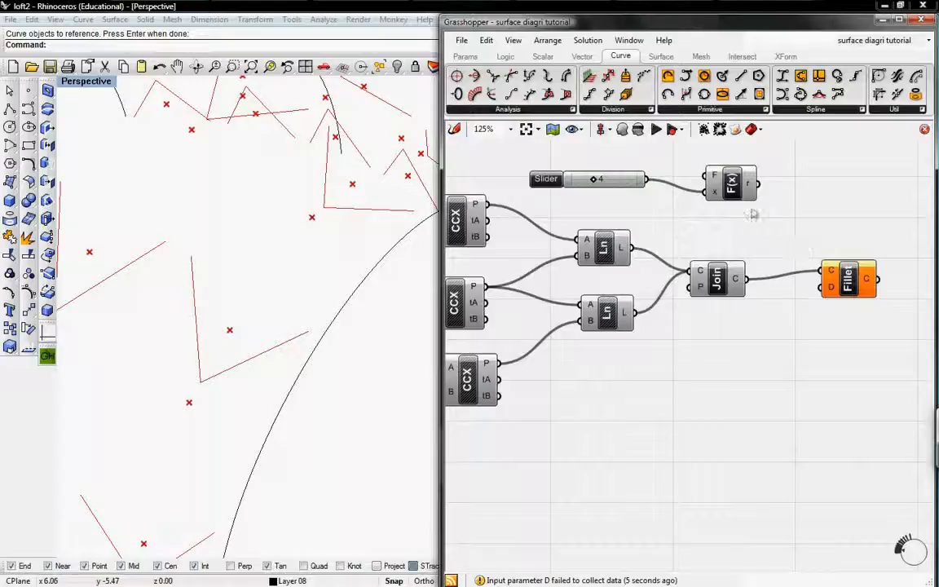
# Set the duplicated function's F expression to x/12 by removing the minus sign.
pyautogui.rightClick(718, 177)
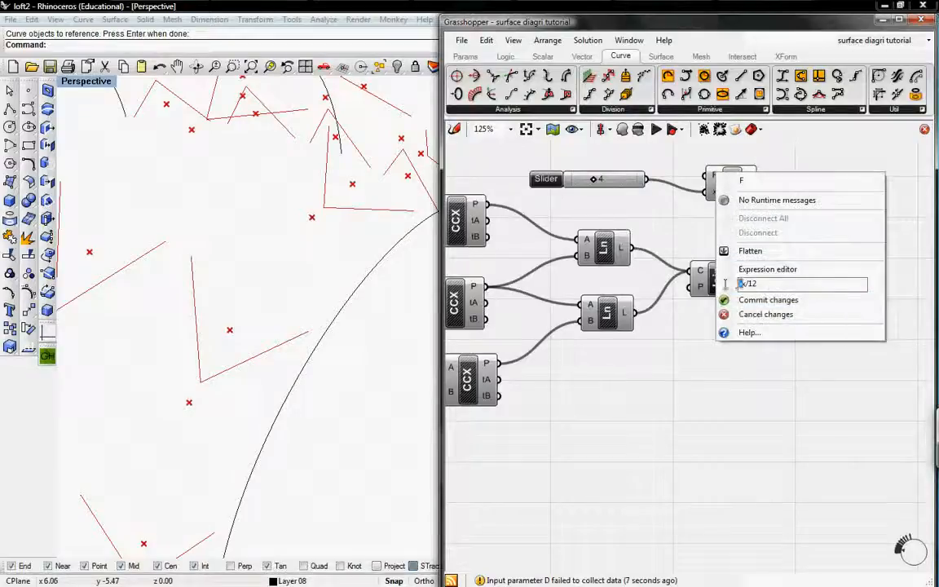
pyautogui.press('Return')
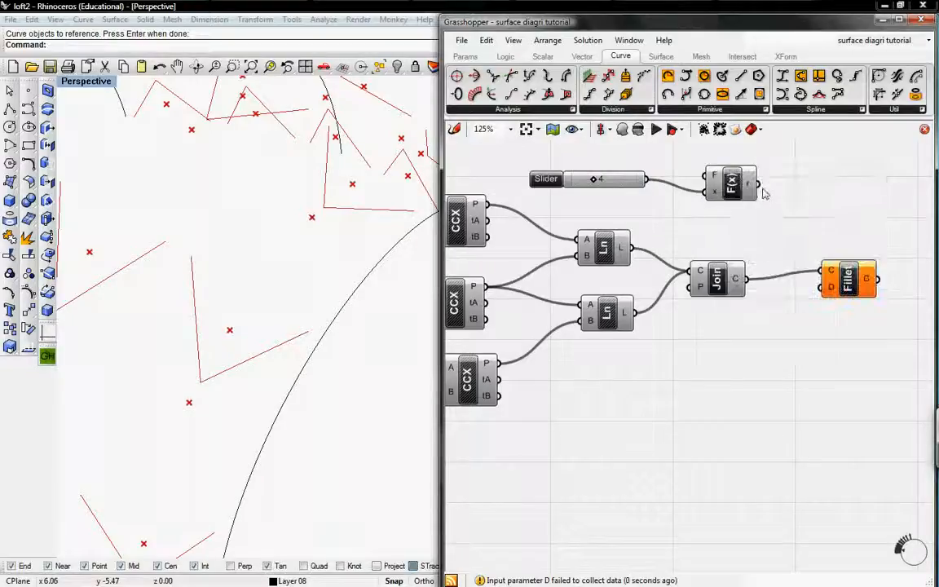
# Connect the duplicated function's r output to the Fillet's D input and set its slider to 5.
pyautogui.moveTo(786, 239); pyautogui.dragTo(821, 286)
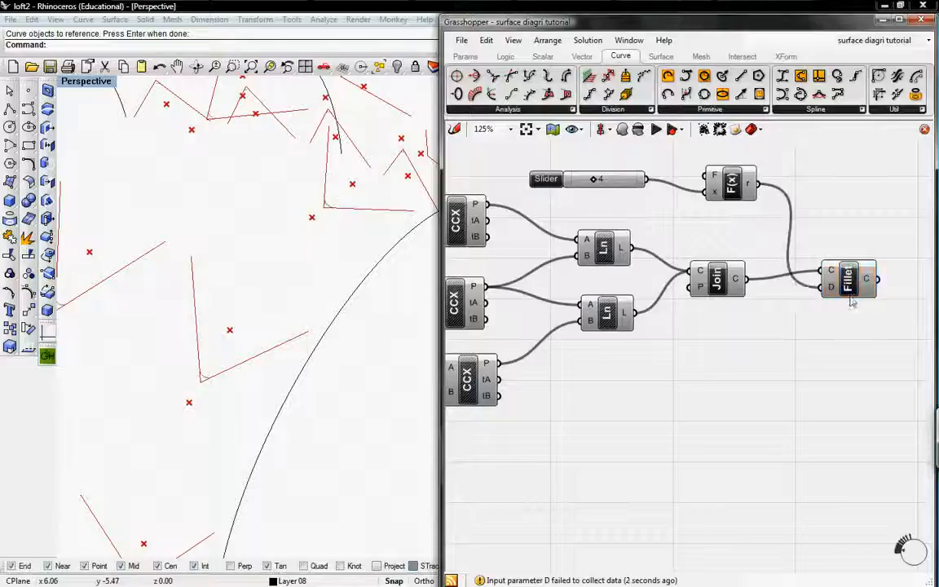
pyautogui.moveTo(592, 177); pyautogui.dragTo(595, 181)
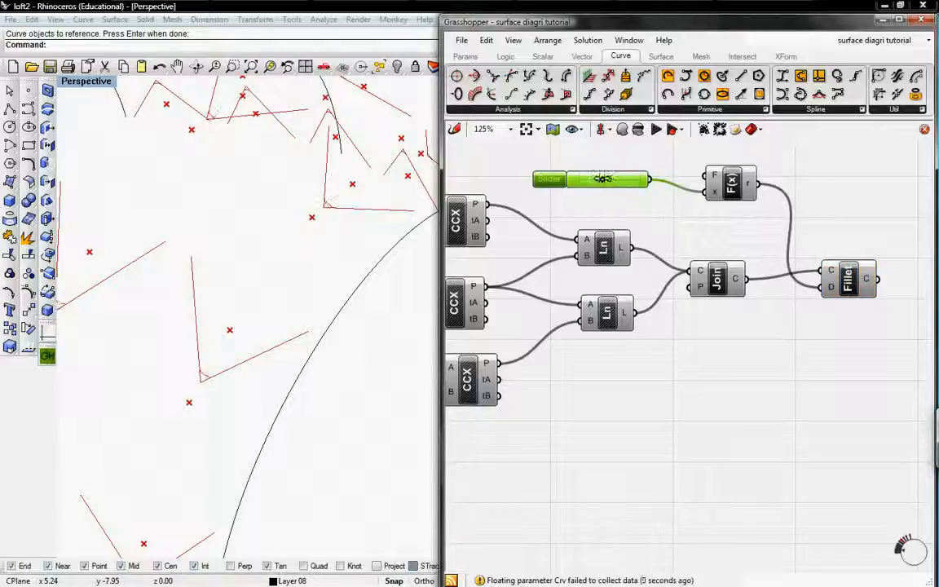
# Turn off the preview of the Join component that feeds the Fillet.
pyautogui.rightClick(716, 280)
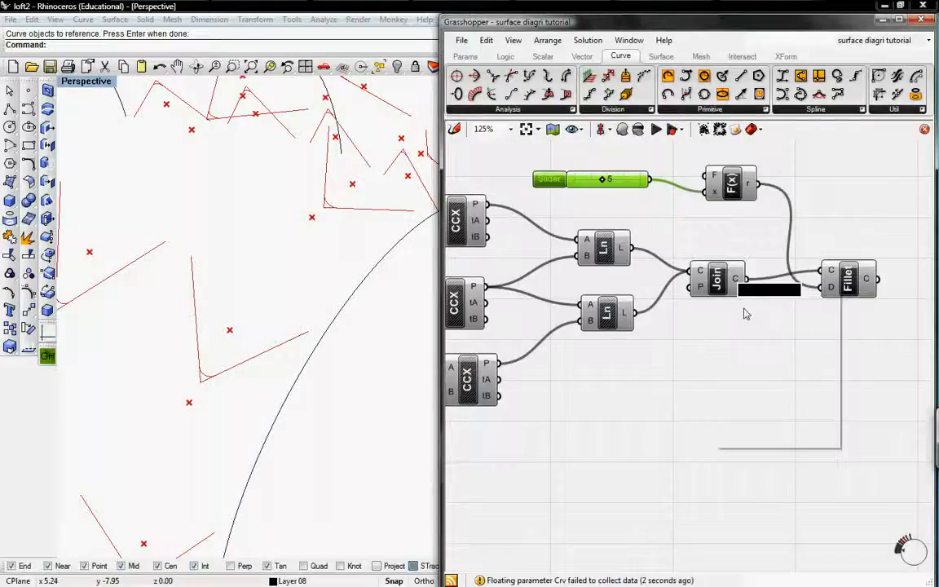
pyautogui.click(747, 312)
pyautogui.rightClick(719, 296)
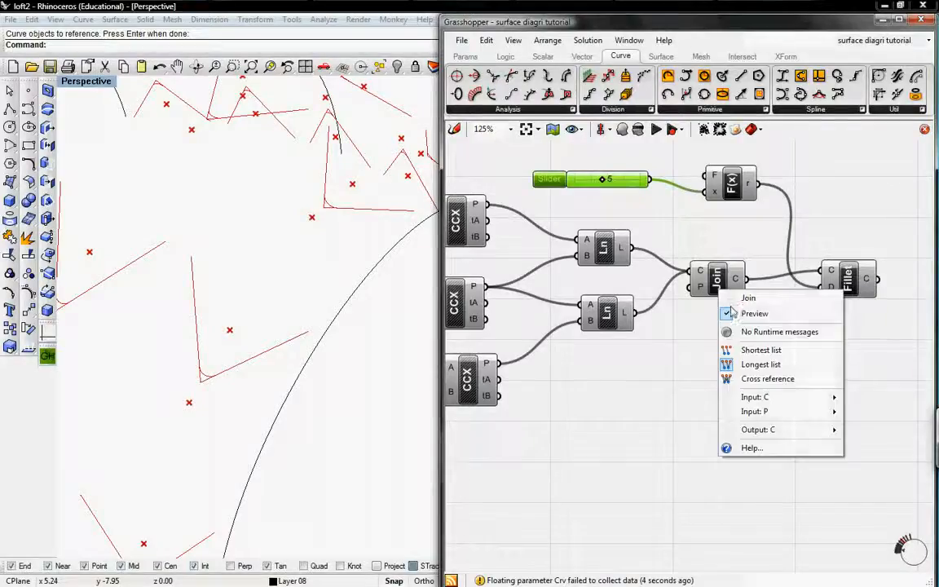
pyautogui.moveTo(799, 320); pyautogui.dragTo(670, 335, button='right')
pyautogui.moveTo(732, 297); pyautogui.dragTo(748, 286)
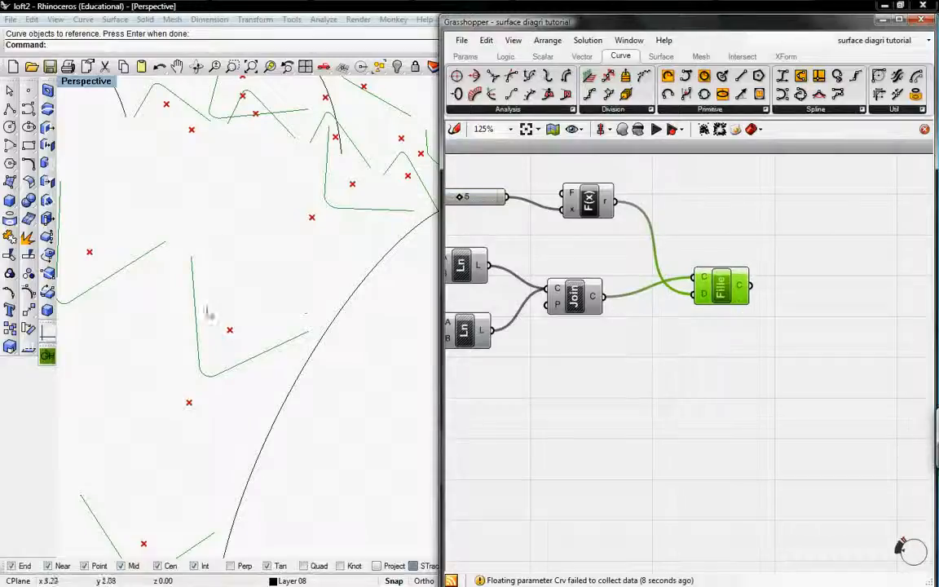
# Add an End Points component after the Fillet and connect the Fillet's C output to it.
pyautogui.click(520, 111)
pyautogui.click(481, 247)
pyautogui.click(843, 300)
pyautogui.moveTo(759, 285)
pyautogui.mouseDown()
pyautogui.moveTo(823, 305)
pyautogui.moveTo(750, 285)
pyautogui.mouseUp()
pyautogui.moveTo(843, 302); pyautogui.dragTo(823, 292)
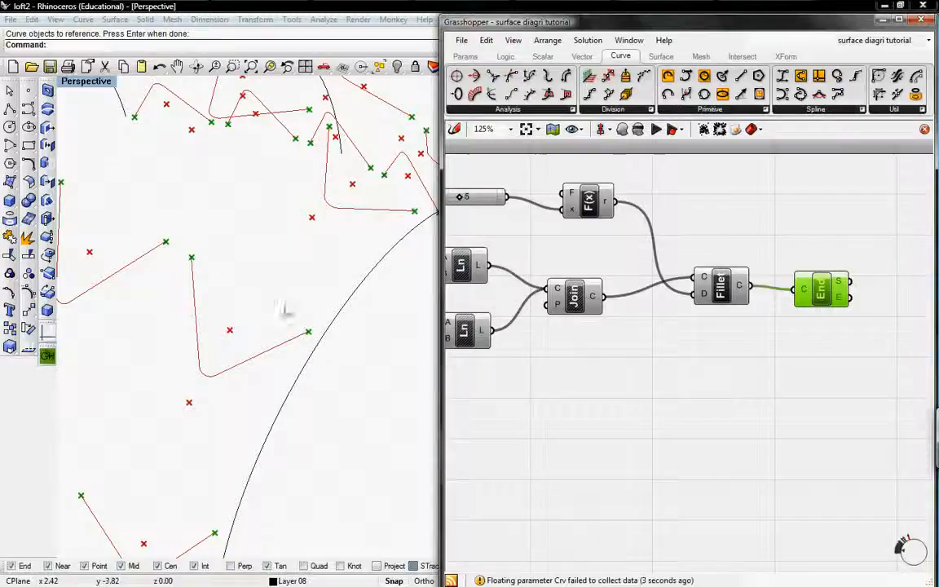
# Add a Line component fed by the End component's S and E outputs, and place both below the Fillet's row.
pyautogui.moveTo(691, 310); pyautogui.dragTo(577, 301, button='right')
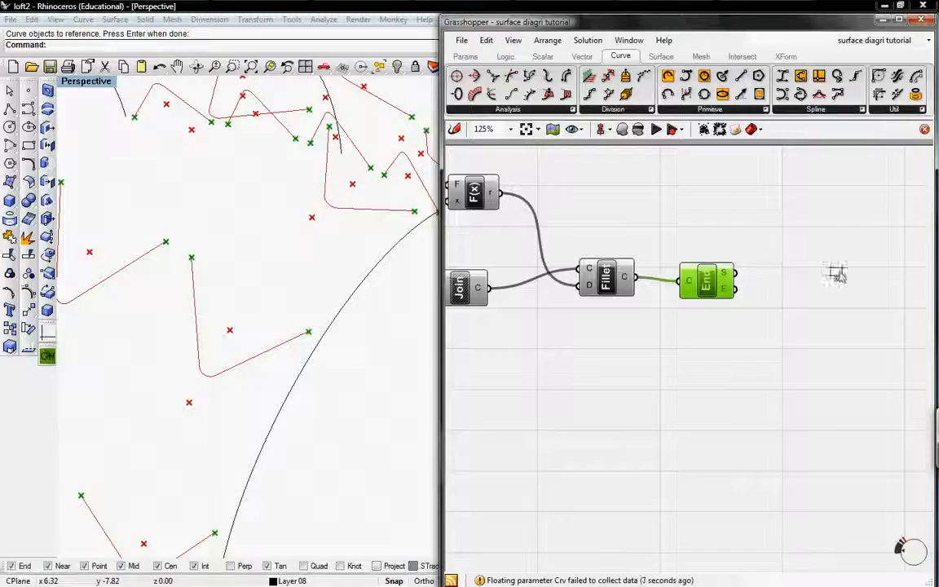
pyautogui.moveTo(835, 275); pyautogui.dragTo(823, 271)
pyautogui.moveTo(736, 272); pyautogui.dragTo(793, 264)
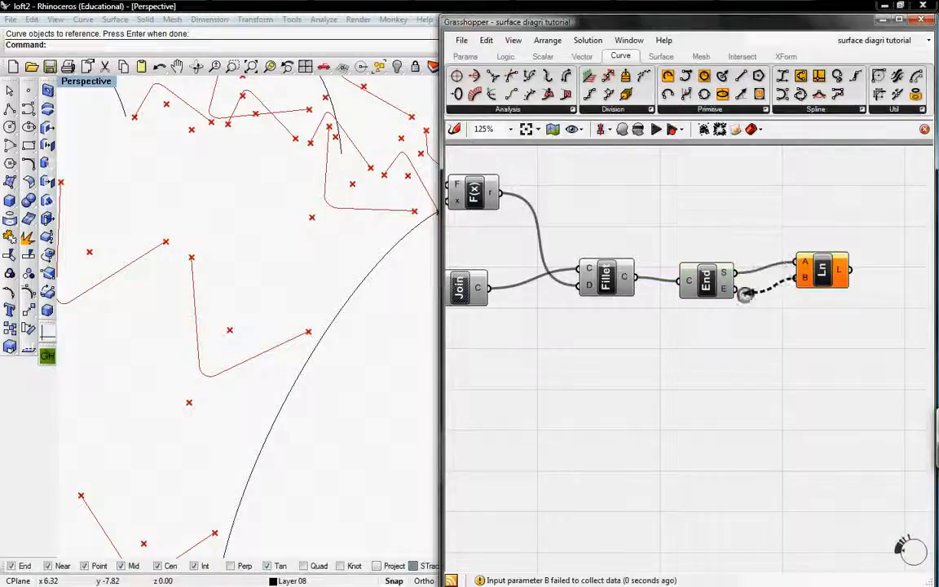
pyautogui.moveTo(735, 291); pyautogui.dragTo(735, 292)
pyautogui.moveTo(821, 272); pyautogui.dragTo(818, 300)
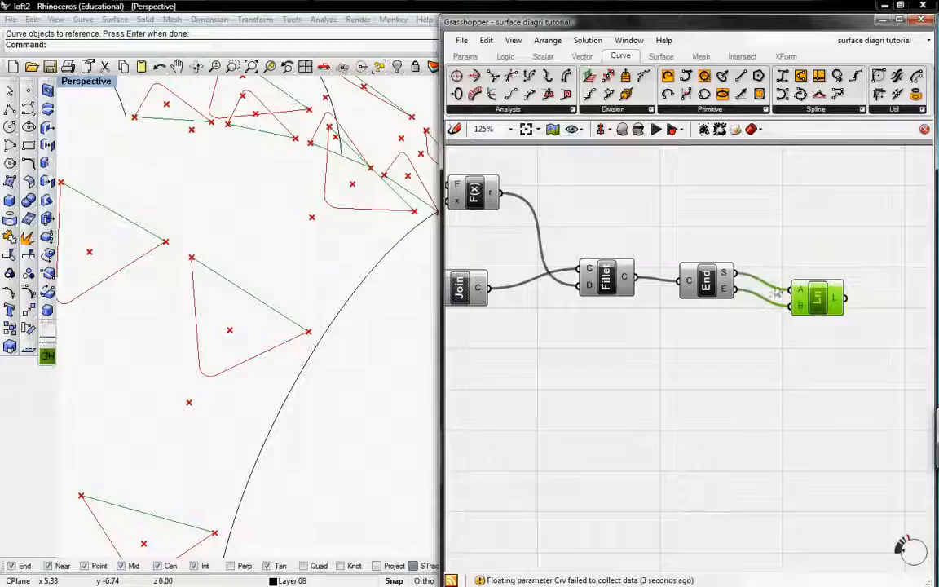
pyautogui.moveTo(815, 299); pyautogui.dragTo(813, 286)
pyautogui.moveTo(838, 335); pyautogui.dragTo(674, 256)
pyautogui.moveTo(709, 289); pyautogui.dragTo(676, 368)
pyautogui.click(745, 302)
# Add a Join Curves component and connect both the Fillet's C output and the new Line's L output to its C input.
pyautogui.click(894, 110)
pyautogui.moveTo(901, 184); pyautogui.dragTo(871, 283)
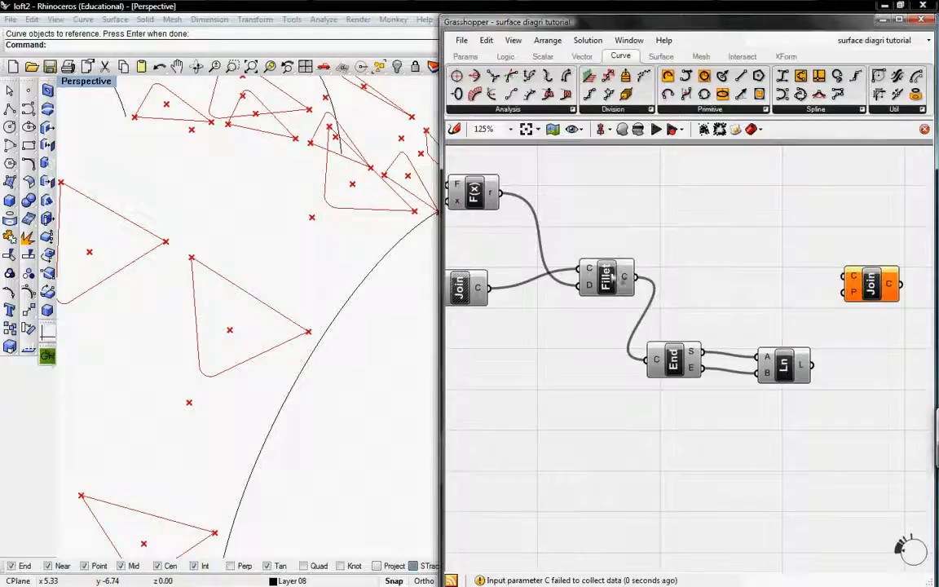
pyautogui.moveTo(734, 266); pyautogui.dragTo(844, 276)
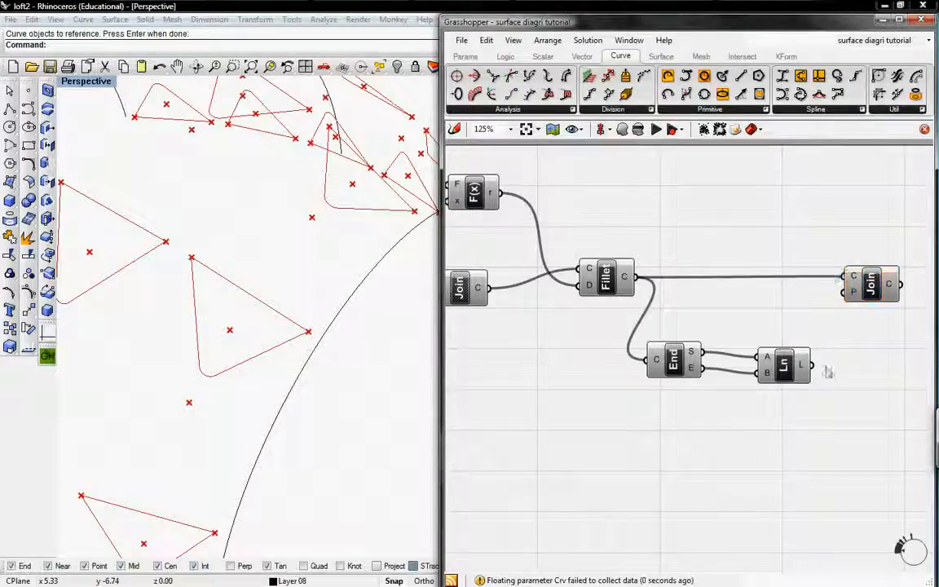
pyautogui.moveTo(812, 364); pyautogui.dragTo(844, 291)
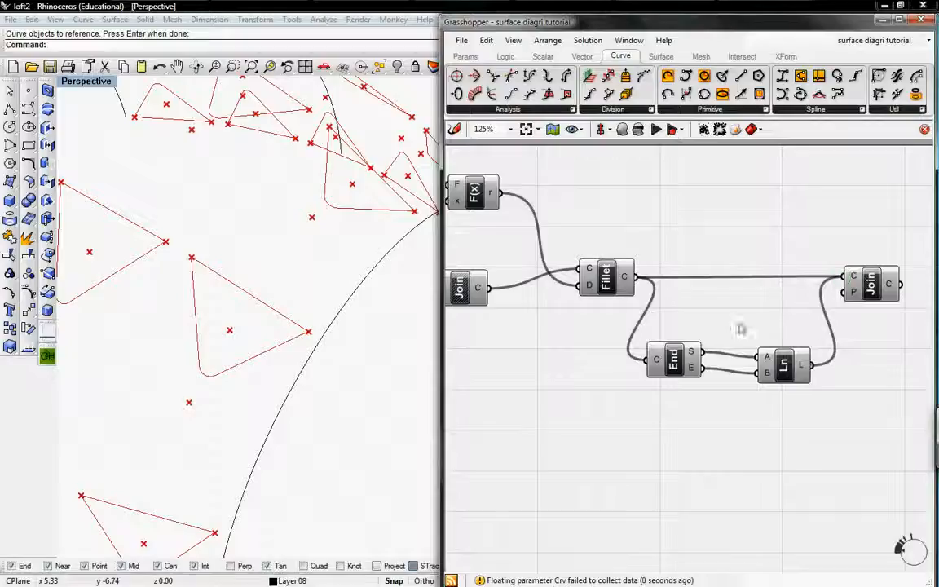
# Turn off the preview of the Fillet, the closing Line and the End component.
pyautogui.moveTo(620, 263); pyautogui.dragTo(697, 254, button='right')
pyautogui.rightClick(677, 269)
pyautogui.rightClick(860, 361)
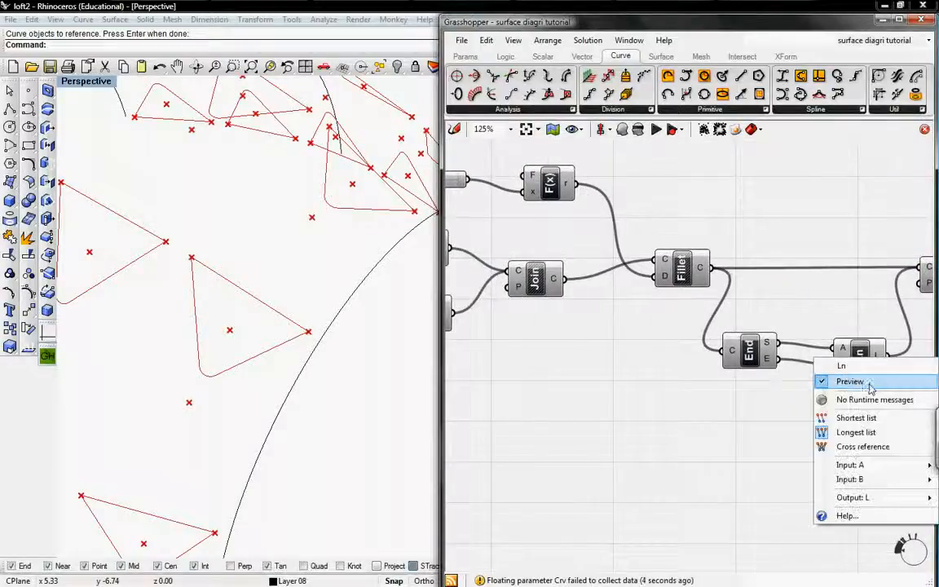
pyautogui.rightClick(758, 353)
pyautogui.click(772, 375)
# Add a Planar Surface component after the last Join and connect the Join's C output to its E input.
pyautogui.moveTo(775, 379); pyautogui.dragTo(511, 380, button='right')
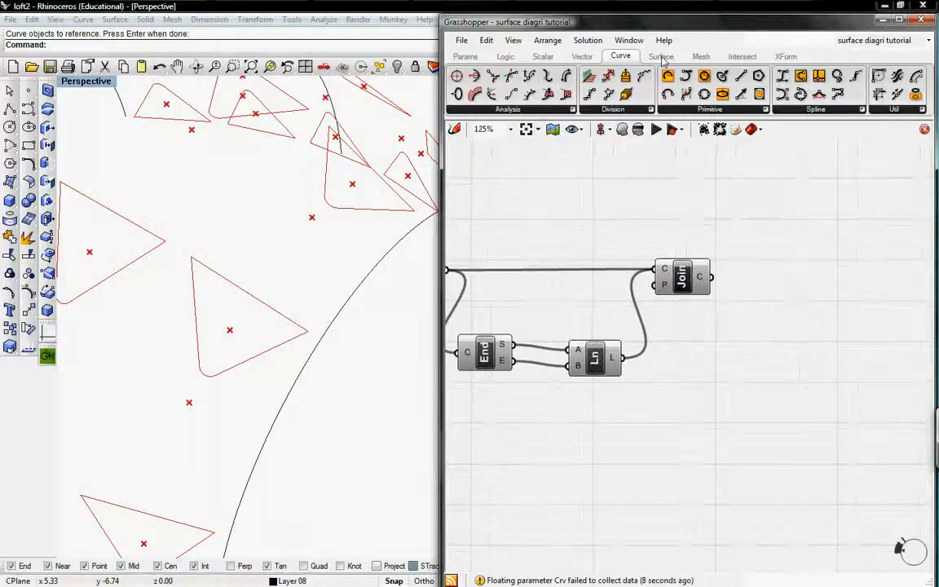
pyautogui.click(661, 56)
pyautogui.click(660, 109)
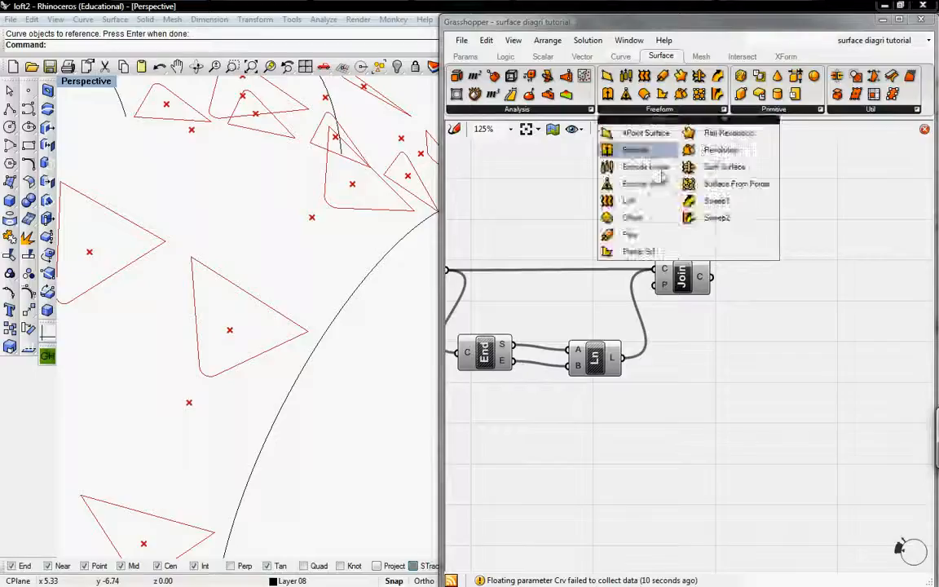
pyautogui.moveTo(644, 237); pyautogui.dragTo(860, 287)
pyautogui.moveTo(710, 277); pyautogui.dragTo(807, 291)
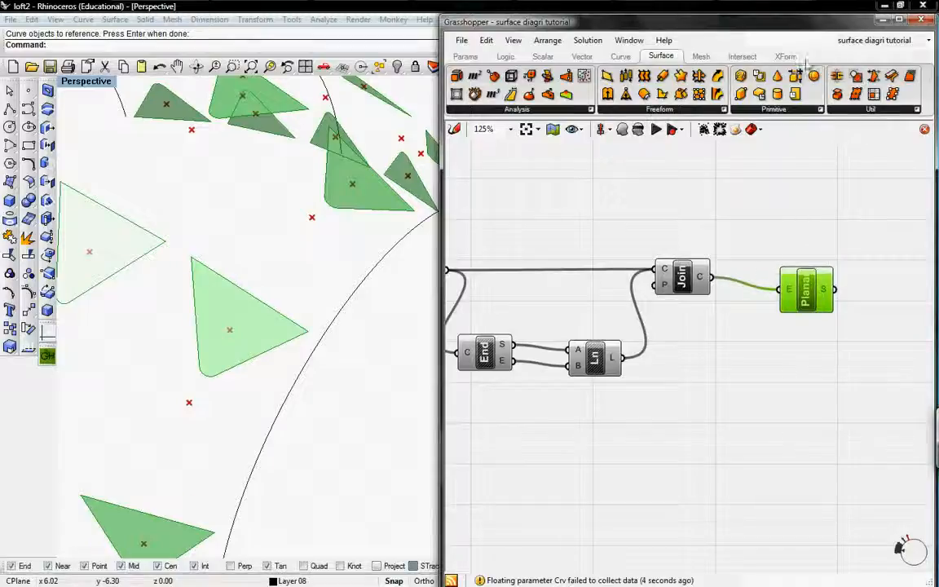
# Add a Solid Difference component and connect the Planar component's S output to its B input.
pyautogui.click(738, 56)
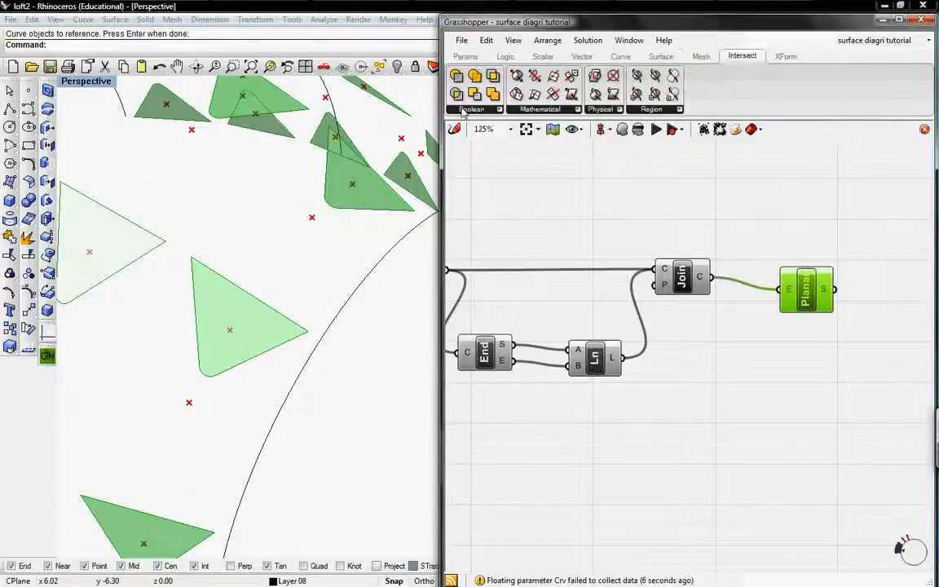
pyautogui.click(500, 109)
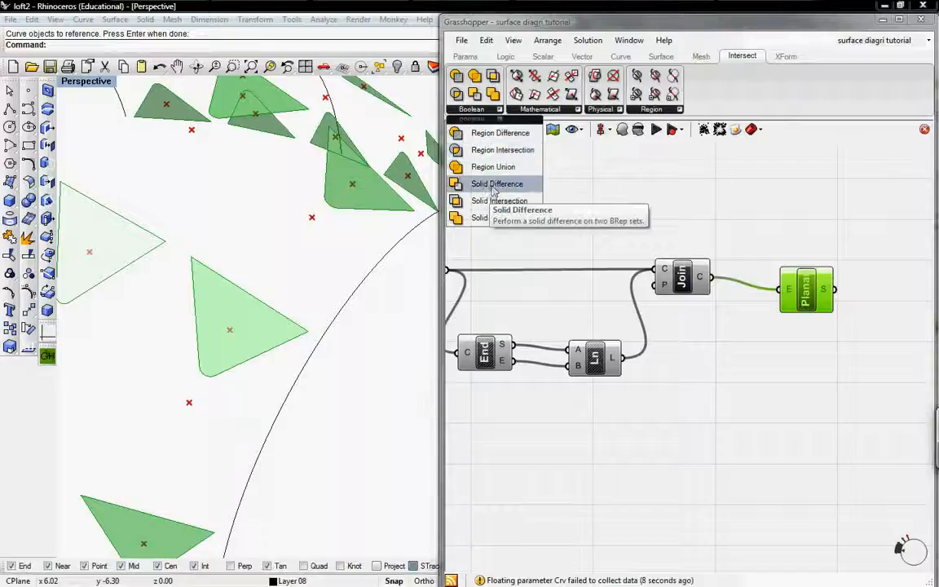
pyautogui.moveTo(492, 193); pyautogui.dragTo(743, 236)
pyautogui.click(856, 239)
pyautogui.moveTo(835, 289); pyautogui.dragTo(786, 292)
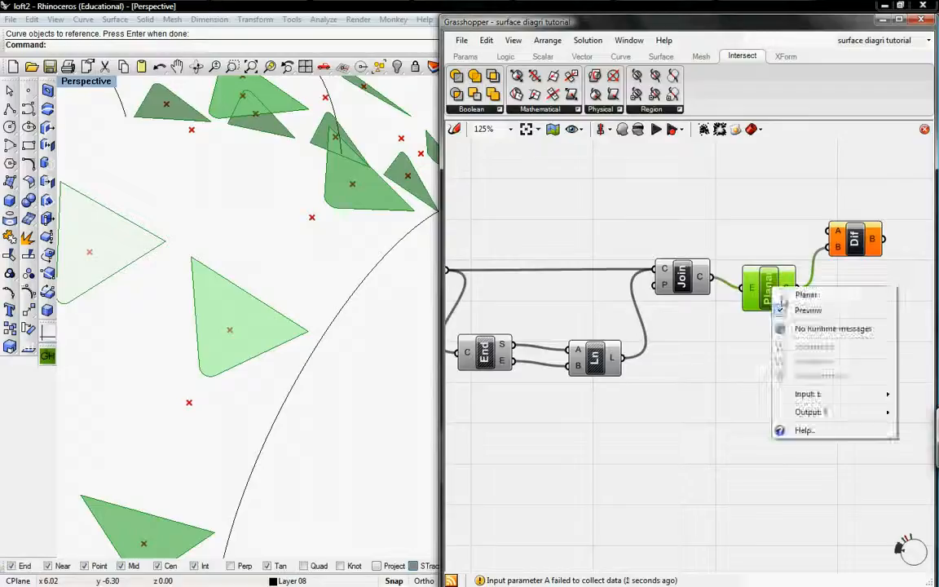
# Turn off the preview of the Planar component and the Join that feeds it.
pyautogui.moveTo(735, 265); pyautogui.dragTo(787, 241, button='right')
pyautogui.rightClick(739, 254)
pyautogui.click(751, 281)
# Move the Solid Difference component to above the Area component and connect the first Srf4Pt's S output to its A input.
pyautogui.scroll(-5, 730, 259)
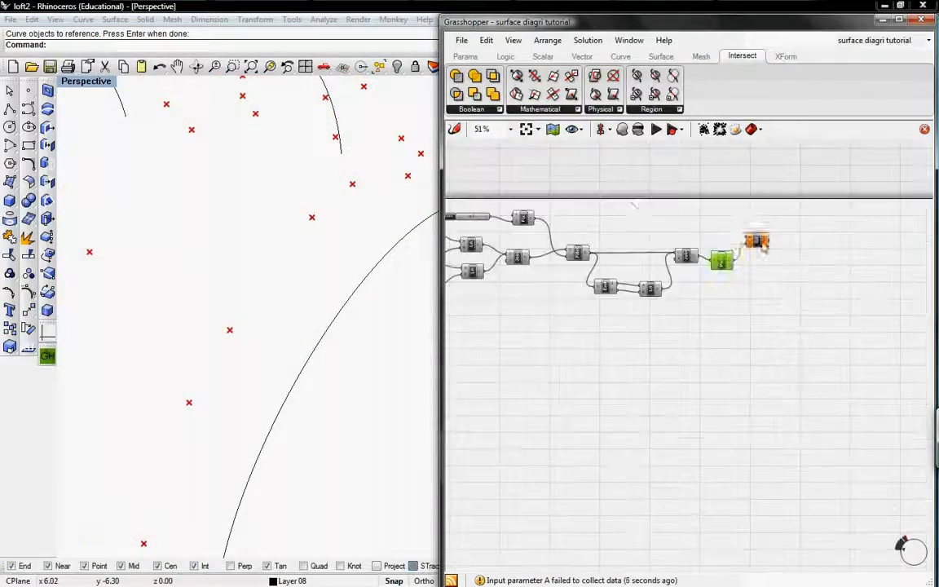
pyautogui.moveTo(753, 244); pyautogui.dragTo(526, 184)
pyautogui.moveTo(526, 184); pyautogui.dragTo(798, 169, button='right')
pyautogui.moveTo(798, 169); pyautogui.dragTo(588, 186)
pyautogui.moveTo(532, 189); pyautogui.dragTo(493, 183)
pyautogui.moveTo(493, 182); pyautogui.dragTo(667, 183, button='right')
pyautogui.scroll(5, 612, 218)
pyautogui.moveTo(620, 222); pyautogui.dragTo(608, 325, button='right')
pyautogui.moveTo(785, 238); pyautogui.dragTo(680, 269)
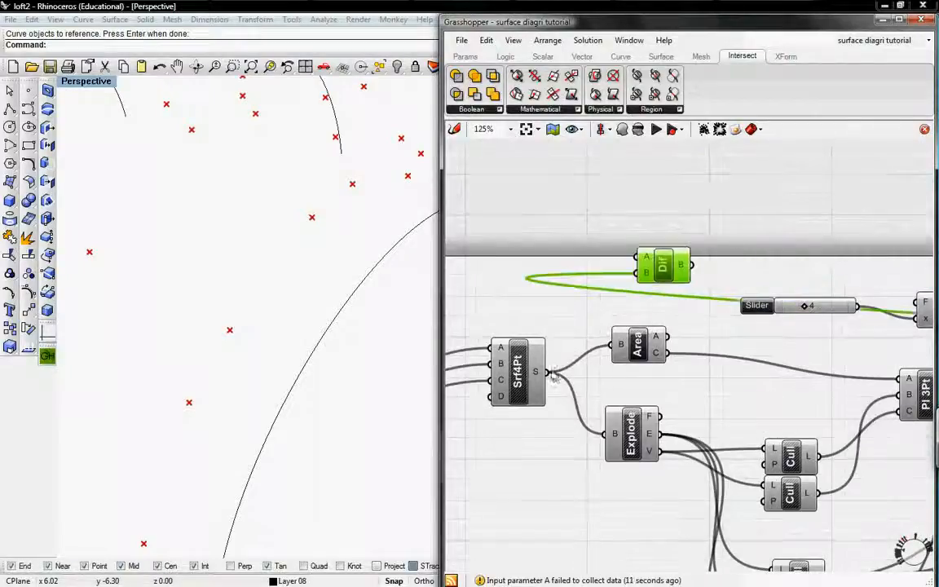
pyautogui.moveTo(551, 373); pyautogui.dragTo(636, 258)
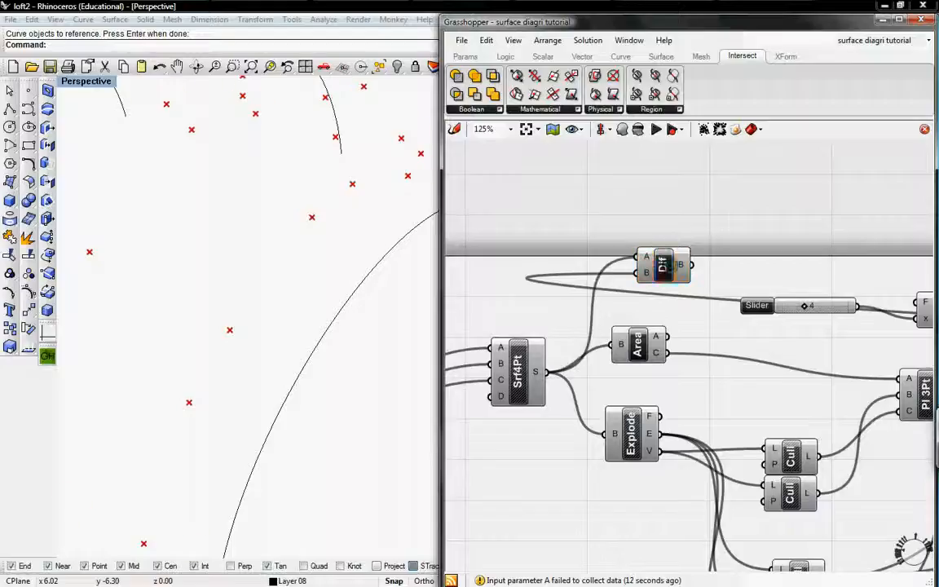
pyautogui.click(662, 265)
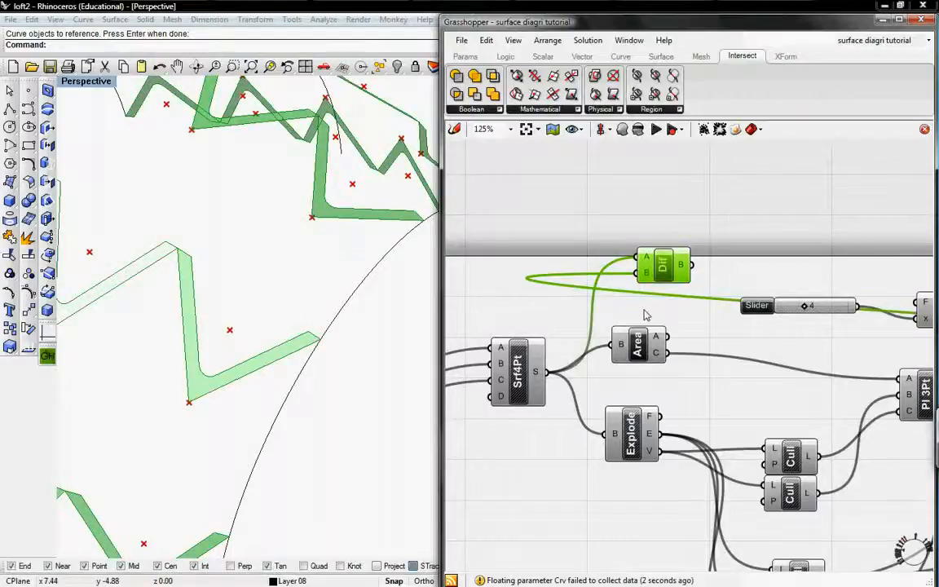
# Compact the first panel's component row by moving the Cull and curve intersection components closer to their neighbours.
pyautogui.scroll(-5, 583, 298)
pyautogui.moveTo(640, 307); pyautogui.dragTo(637, 247, button='right')
pyautogui.moveTo(566, 326); pyautogui.dragTo(525, 238)
pyautogui.moveTo(546, 286); pyautogui.dragTo(530, 242)
pyautogui.click(697, 289)
pyautogui.moveTo(665, 234); pyautogui.dragTo(664, 232)
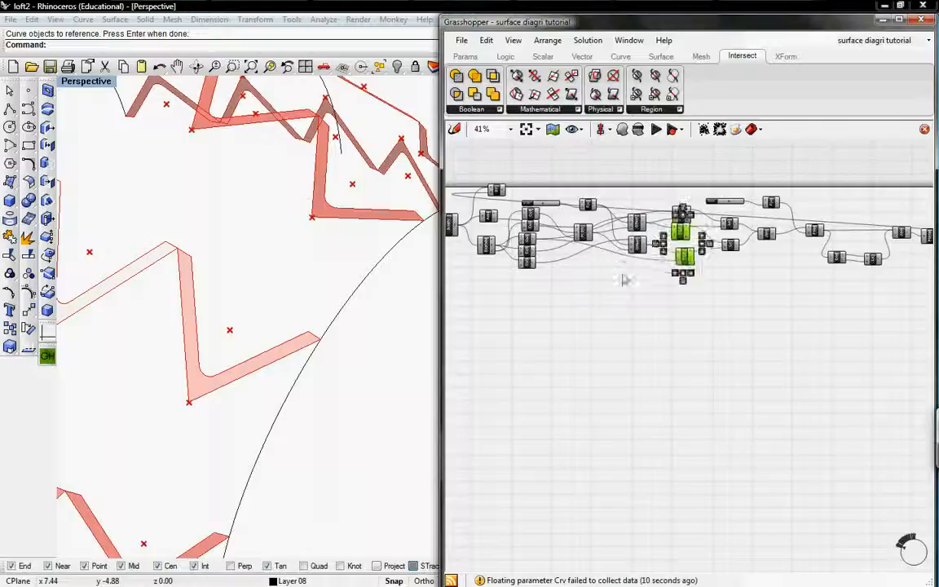
# Space the lower Srf4Pt components farther apart vertically, leaving room beside each for a copy of the panel components.
pyautogui.moveTo(575, 319); pyautogui.dragTo(811, 278, button='right')
pyautogui.moveTo(643, 226); pyautogui.dragTo(617, 209)
pyautogui.moveTo(642, 237); pyautogui.dragTo(690, 316)
pyautogui.click(738, 357)
pyautogui.moveTo(737, 358); pyautogui.dragTo(689, 260, button='right')
pyautogui.moveTo(678, 303); pyautogui.dragTo(641, 439)
pyautogui.click(666, 348)
pyautogui.moveTo(640, 301); pyautogui.dragTo(642, 321)
# Duplicate everything downstream of the first Srf4Pt, except the sliders and functions, beside the second Srf4Pt.
pyautogui.moveTo(725, 247); pyautogui.dragTo(582, 356, button='right')
pyautogui.scroll(-4, 582, 356)
pyautogui.scroll(5, 755, 315)
pyautogui.moveTo(817, 318); pyautogui.dragTo(466, 199)
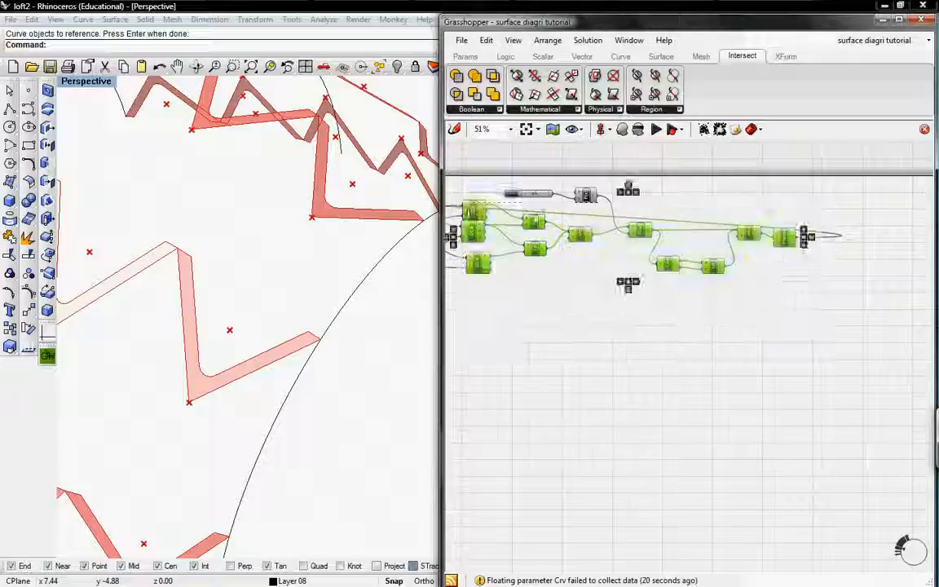
pyautogui.moveTo(455, 284); pyautogui.dragTo(762, 307, button='right')
pyautogui.moveTo(743, 308); pyautogui.dragTo(562, 233)
pyautogui.moveTo(553, 266); pyautogui.dragTo(672, 253, button='right')
pyautogui.scroll(2, 673, 253)
pyautogui.keyDown('shift'); pyautogui.click(642, 263); pyautogui.keyUp('shift')
pyautogui.keyDown('shift'); pyautogui.click(658, 208); pyautogui.keyUp('shift')
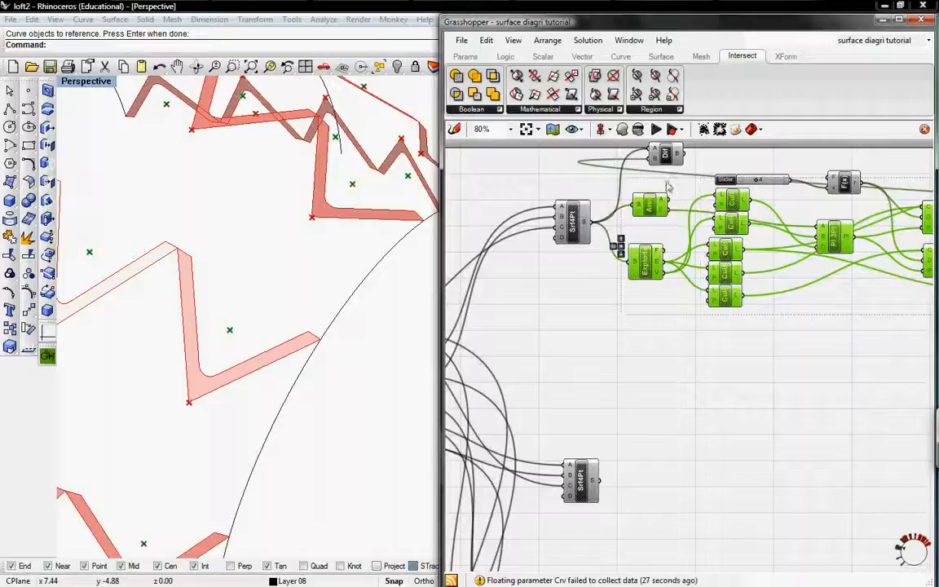
pyautogui.keyDown('shift'); pyautogui.click(668, 155); pyautogui.keyUp('shift')
pyautogui.moveTo(722, 319); pyautogui.dragTo(629, 312, button='right')
pyautogui.moveTo(801, 242); pyautogui.dragTo(665, 291, button='right')
pyautogui.moveTo(510, 236); pyautogui.dragTo(751, 223, button='right')
pyautogui.moveTo(621, 299); pyautogui.dragTo(629, 256, button='right')
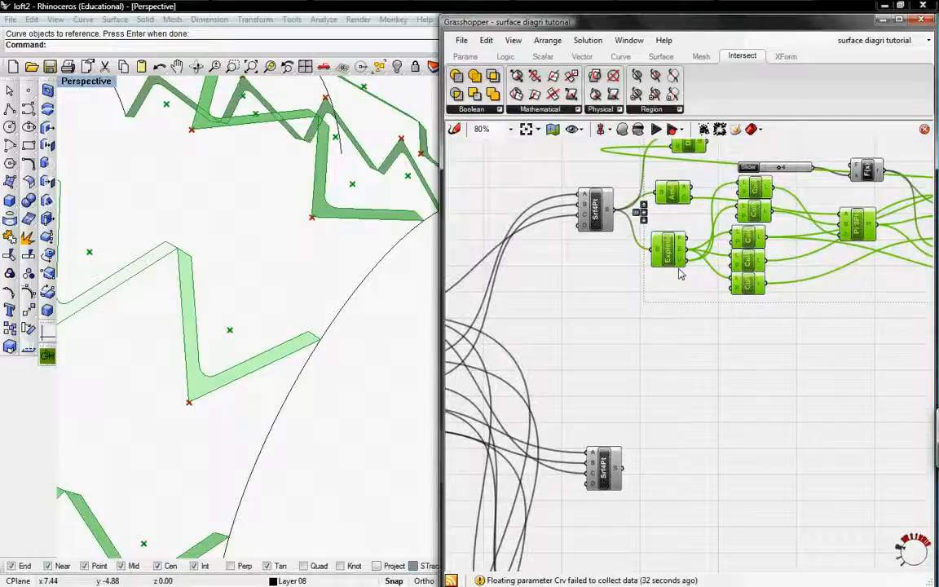
pyautogui.keyDown('alt'); pyautogui.moveTo(680, 269); pyautogui.dragTo(710, 524); pyautogui.keyUp('alt')
# Rewire the copied Explode and Area B inputs and the Difference A input to the second Srf4Pt's S output.
pyautogui.moveTo(705, 470); pyautogui.dragTo(712, 342, button='right')
pyautogui.scroll(1, 703, 386)
pyautogui.scroll(3, 693, 363)
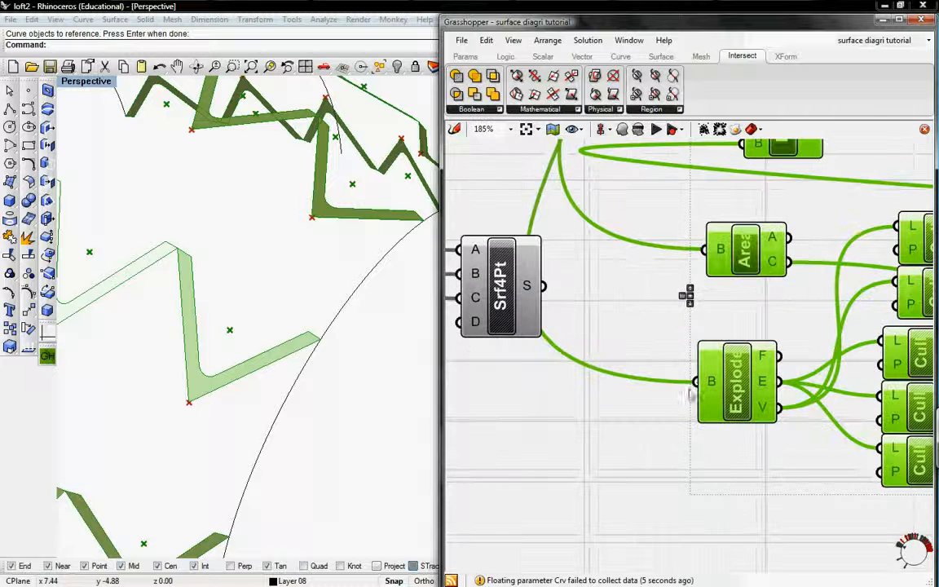
pyautogui.moveTo(696, 384); pyautogui.dragTo(543, 285)
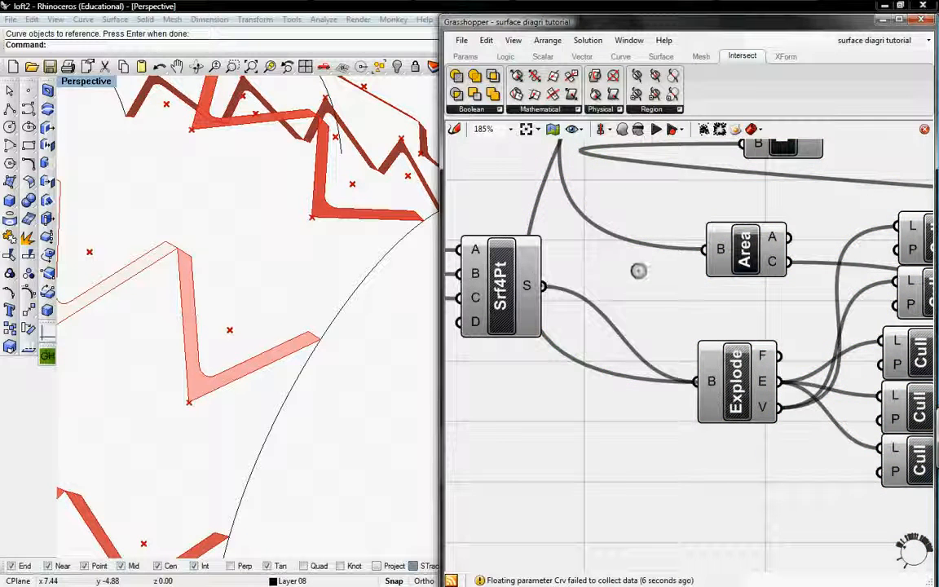
pyautogui.moveTo(638, 271); pyautogui.dragTo(652, 364, button='right')
pyautogui.moveTo(721, 341); pyautogui.dragTo(545, 361)
pyautogui.moveTo(735, 228); pyautogui.dragTo(554, 378)
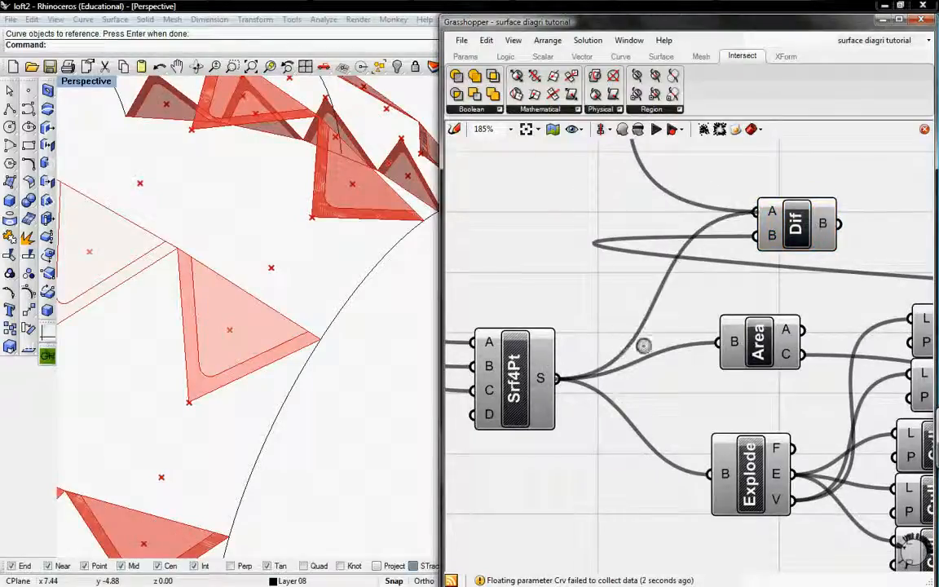
# Duplicate the second row's panel component group beside the third Srf4Pt.
pyautogui.scroll(-6, 641, 343)
pyautogui.scroll(-2, 593, 318)
pyautogui.moveTo(896, 320); pyautogui.dragTo(510, 232)
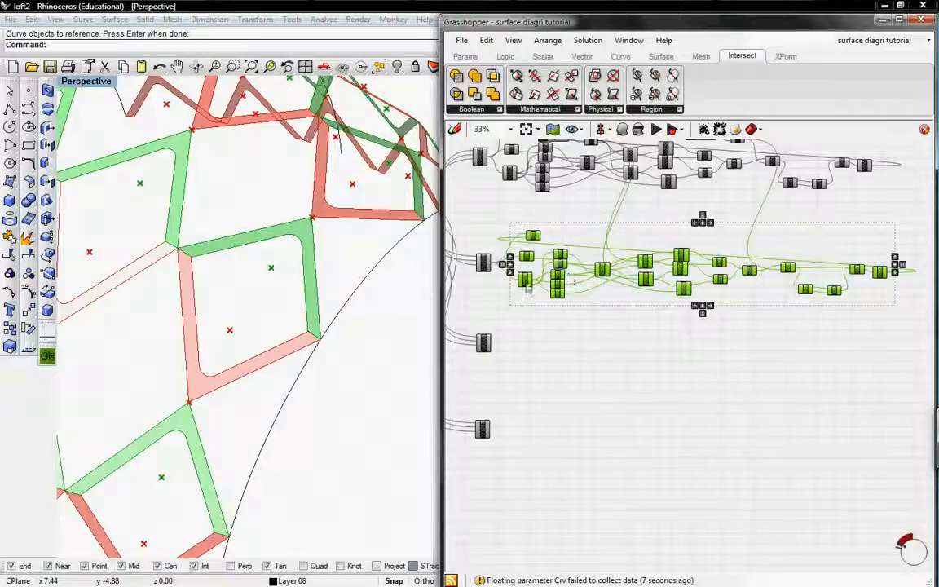
pyautogui.moveTo(526, 285); pyautogui.dragTo(507, 346)
# Rewire the third group's Explode, Area and Difference inputs to the third Srf4Pt's S output.
pyautogui.scroll(6, 505, 346)
pyautogui.moveTo(505, 347); pyautogui.dragTo(682, 394, button='right')
pyautogui.scroll(-5, 672, 400)
pyautogui.scroll(1, 664, 423)
pyautogui.click(744, 339)
pyautogui.moveTo(752, 401); pyautogui.dragTo(766, 306)
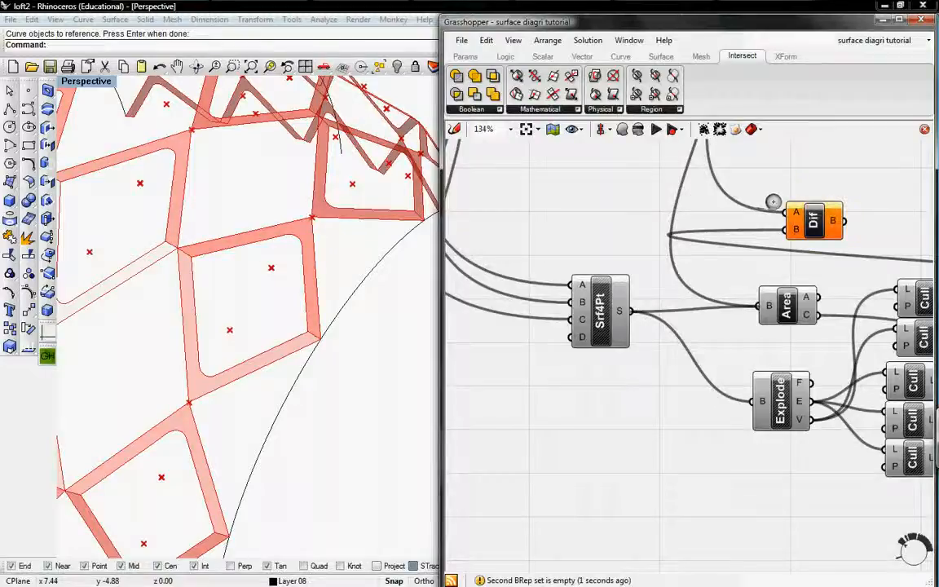
pyautogui.moveTo(780, 211); pyautogui.dragTo(628, 311)
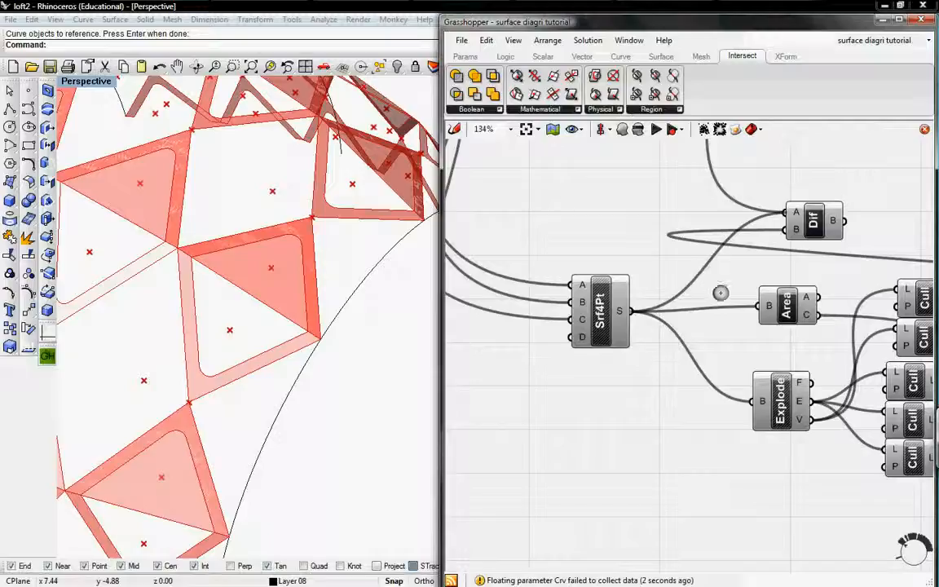
# Place another copy of the panel component group beside the fourth Srf4Pt.
pyautogui.scroll(-6, 721, 293)
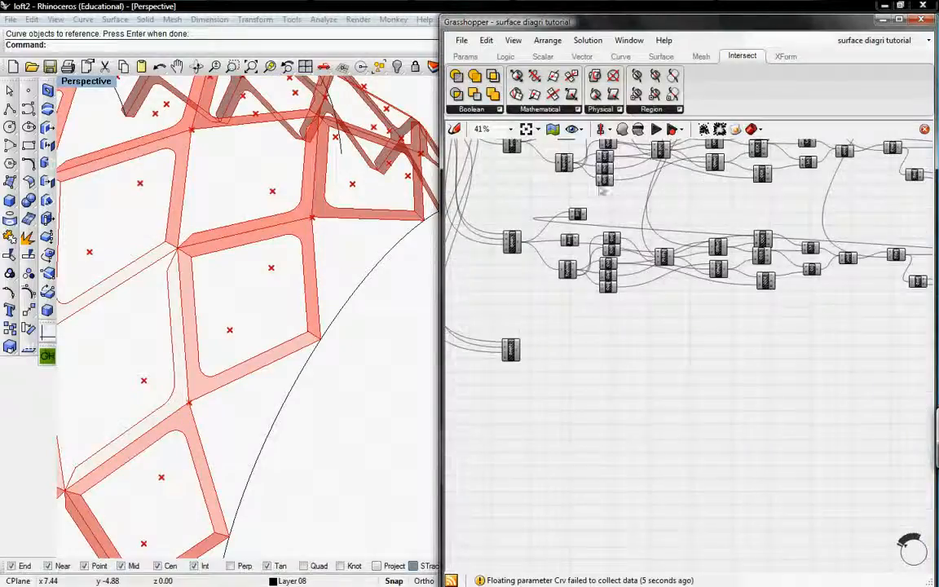
pyautogui.hotkey('ctrl', 'v')
pyautogui.moveTo(568, 170); pyautogui.dragTo(550, 384)
pyautogui.scroll(6, 550, 385)
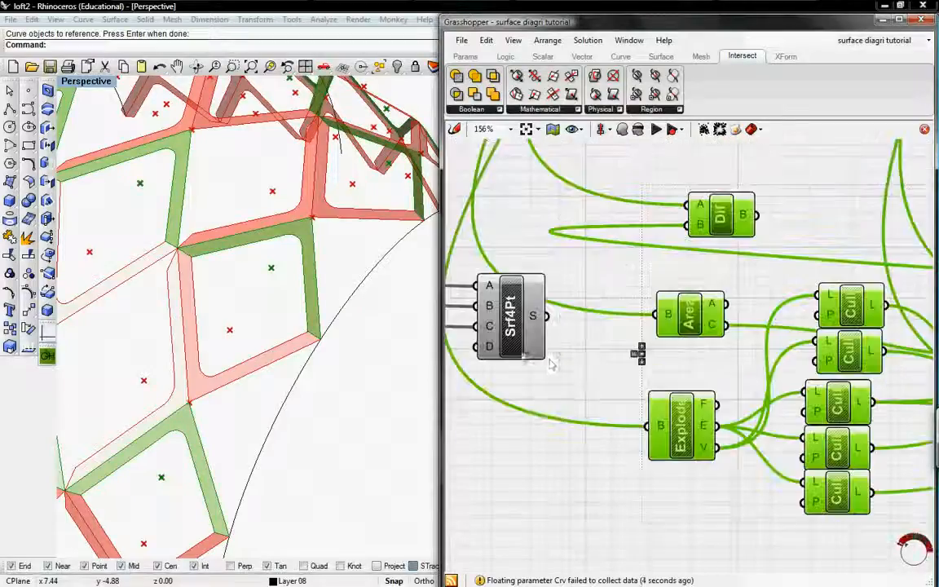
# Rewire the fourth group's Explode, Area B and Difference A inputs to the fourth Srf4Pt's S output.
pyautogui.click(635, 352)
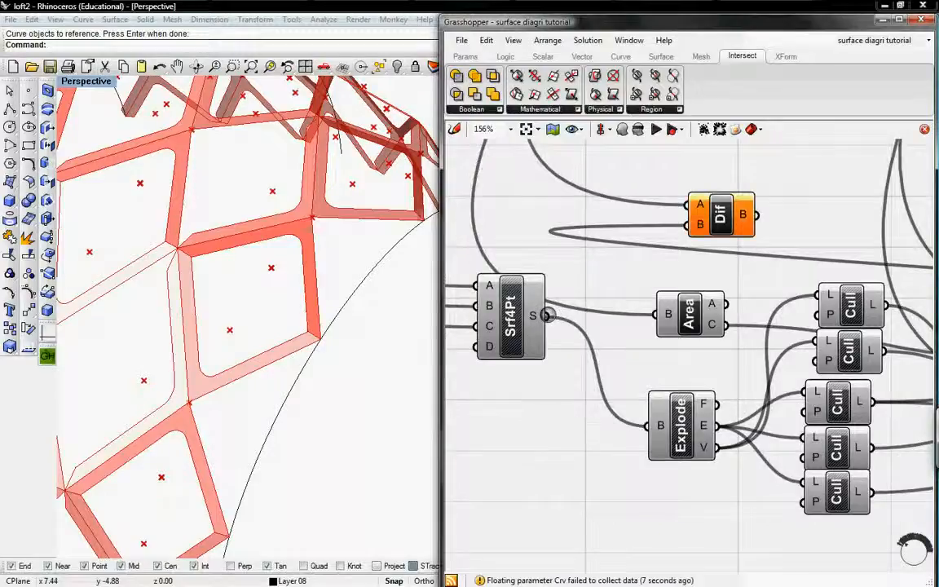
pyautogui.moveTo(547, 316); pyautogui.dragTo(652, 311)
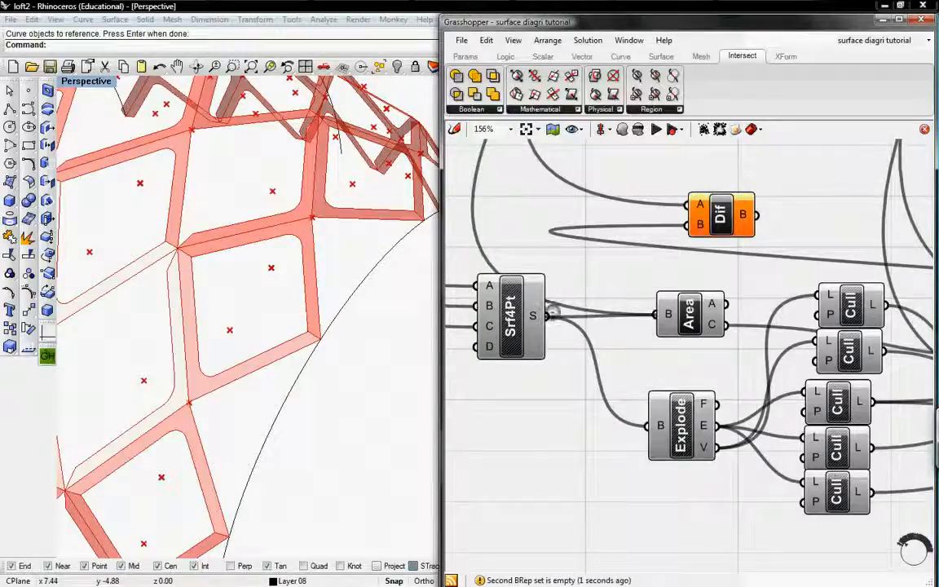
pyautogui.moveTo(549, 315); pyautogui.dragTo(686, 222)
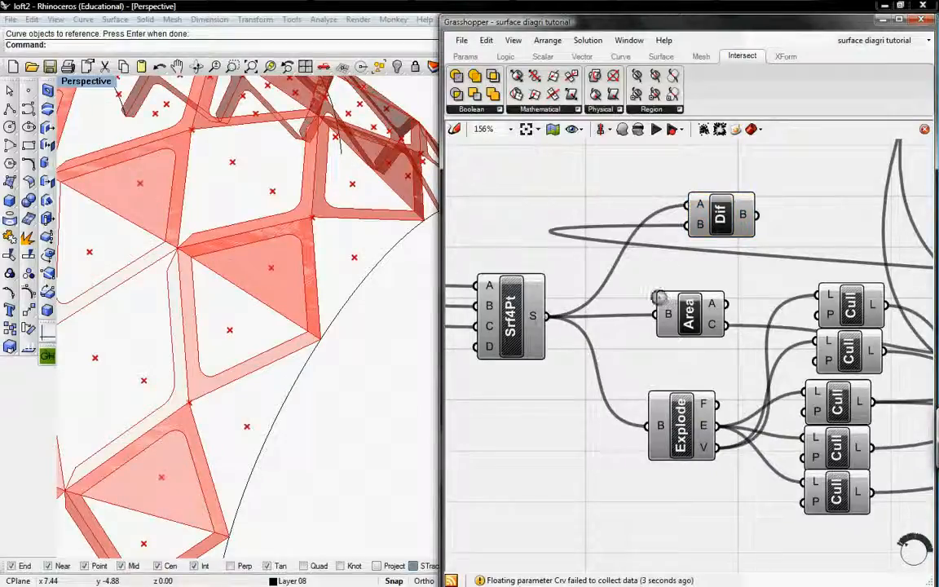
# Turn off the preview of the Area component in each of the four panel groups.
pyautogui.moveTo(203, 317); pyautogui.dragTo(298, 375, button='right')
pyautogui.moveTo(748, 366); pyautogui.dragTo(692, 359, button='right')
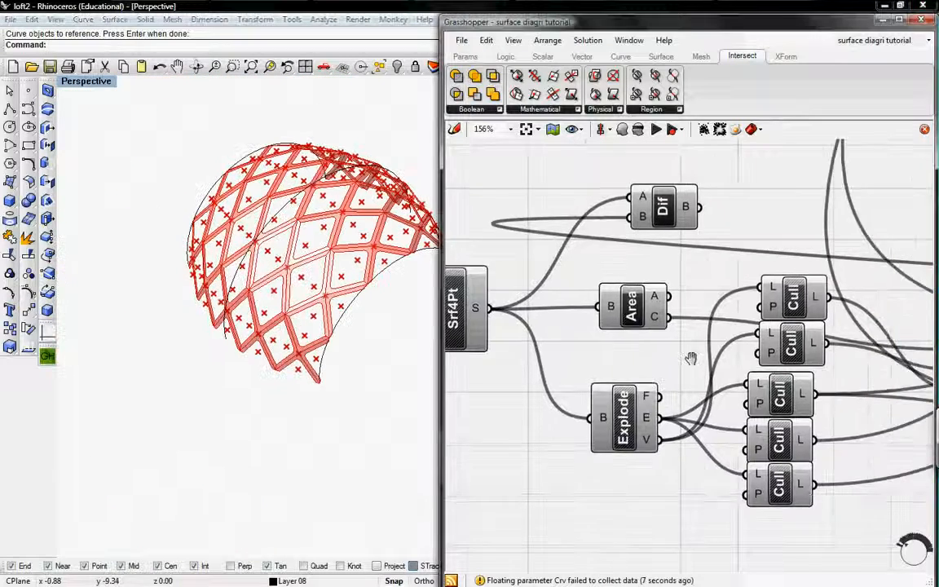
pyautogui.rightClick(632, 307)
pyautogui.click(650, 328)
pyautogui.moveTo(630, 214); pyautogui.dragTo(618, 426, button='right')
pyautogui.moveTo(675, 282); pyautogui.dragTo(642, 473, button='right')
pyautogui.rightClick(633, 298)
pyautogui.click(656, 320)
pyautogui.moveTo(641, 204); pyautogui.dragTo(651, 448, button='right')
pyautogui.moveTo(611, 374); pyautogui.dragTo(583, 513, button='right')
pyautogui.rightClick(604, 275)
pyautogui.click(621, 295)
pyautogui.moveTo(593, 164); pyautogui.dragTo(606, 579, button='right')
pyautogui.moveTo(570, 294); pyautogui.dragTo(604, 427, button='right')
pyautogui.rightClick(566, 303)
pyautogui.click(565, 326)
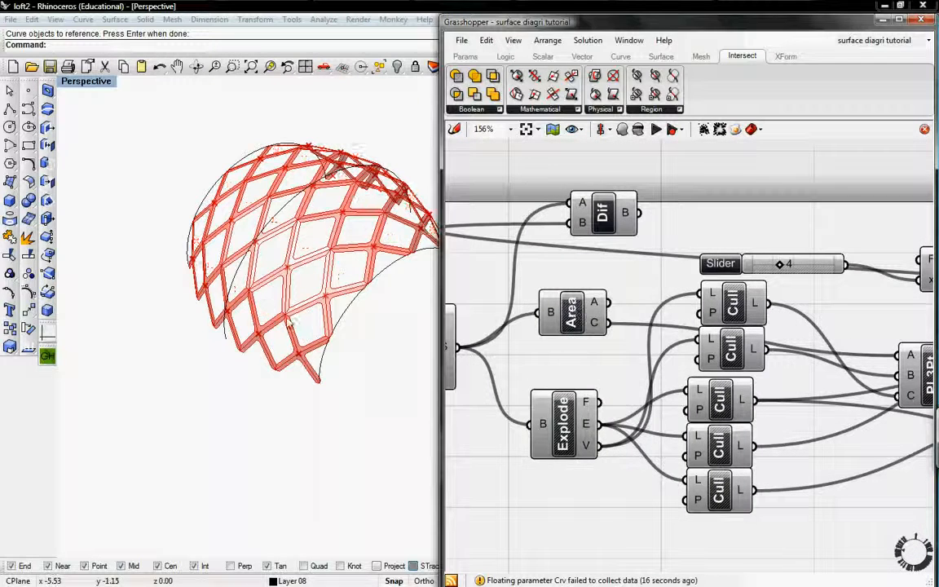
# Turn off the preview of the Area component fed by the exploded SubSrf near the start of the definition.
pyautogui.moveTo(600, 366); pyautogui.dragTo(725, 337, button='right')
pyautogui.scroll(-3, 631, 298)
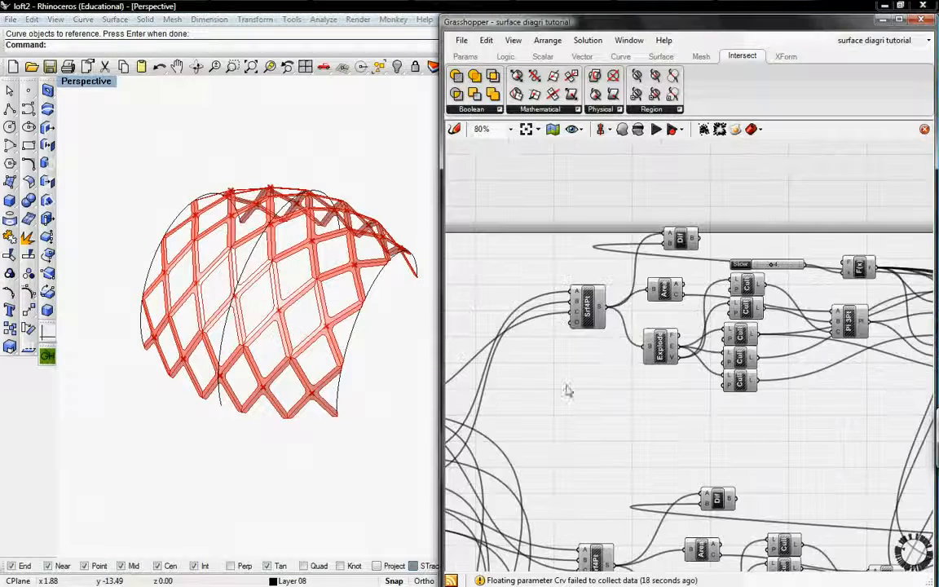
pyautogui.moveTo(554, 398); pyautogui.dragTo(743, 274, button='right')
pyautogui.moveTo(558, 312); pyautogui.dragTo(626, 312, button='right')
pyautogui.rightClick(616, 281)
pyautogui.rightClick(610, 277)
pyautogui.click(623, 300)
# Examine the whole diagrid in the perspective view and the Loft and Divide inputs at the definition's start.
pyautogui.moveTo(283, 325); pyautogui.dragTo(262, 317, button='right')
pyautogui.keyDown('shift'); pyautogui.moveTo(324, 270); pyautogui.dragTo(254, 336, button='right'); pyautogui.keyUp('shift')
pyautogui.moveTo(566, 356); pyautogui.dragTo(795, 375, button='right')
pyautogui.moveTo(487, 284); pyautogui.dragTo(568, 303, button='right')
pyautogui.moveTo(268, 383); pyautogui.dragTo(276, 420, button='right')
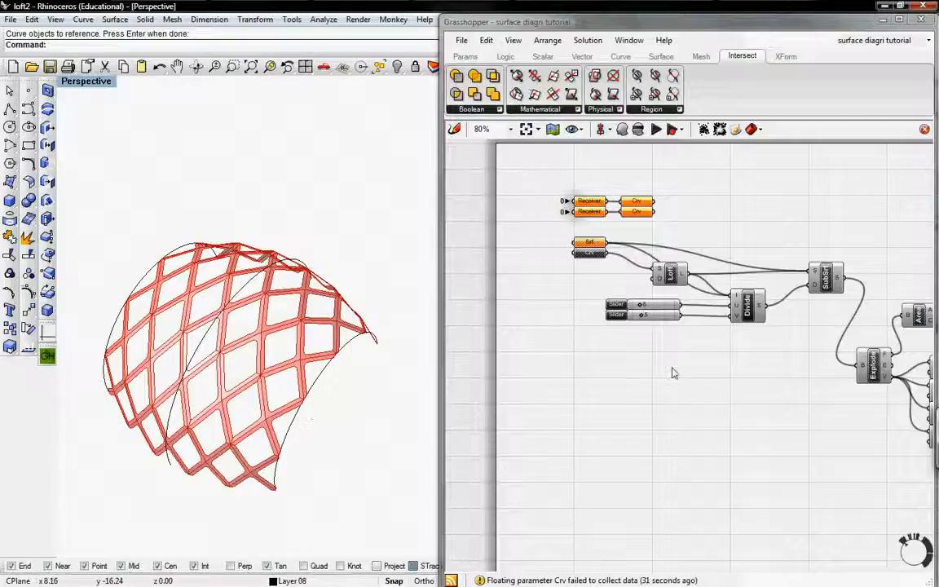